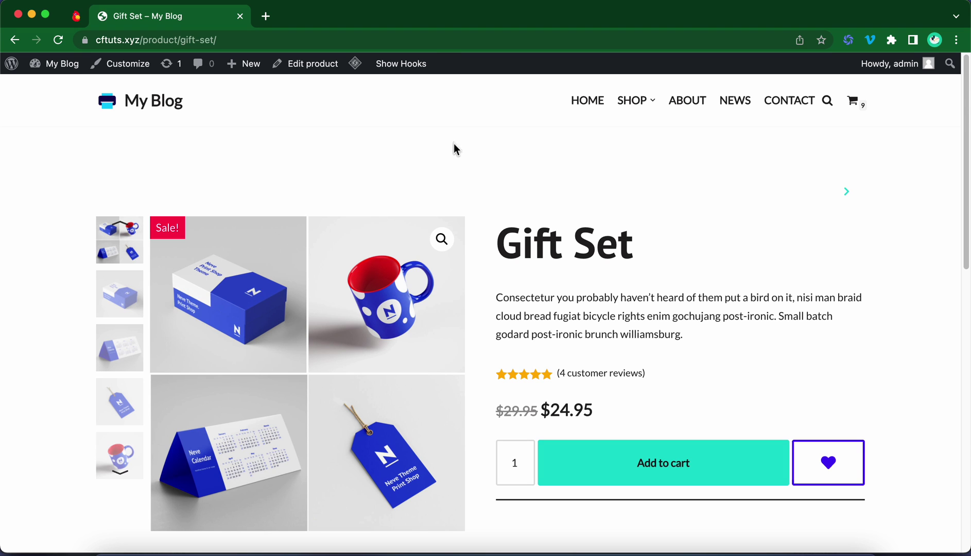
# - Launch the Customizer from the admin bar and go to WooCommerce > Checkout settings
pyautogui.click(123, 63)
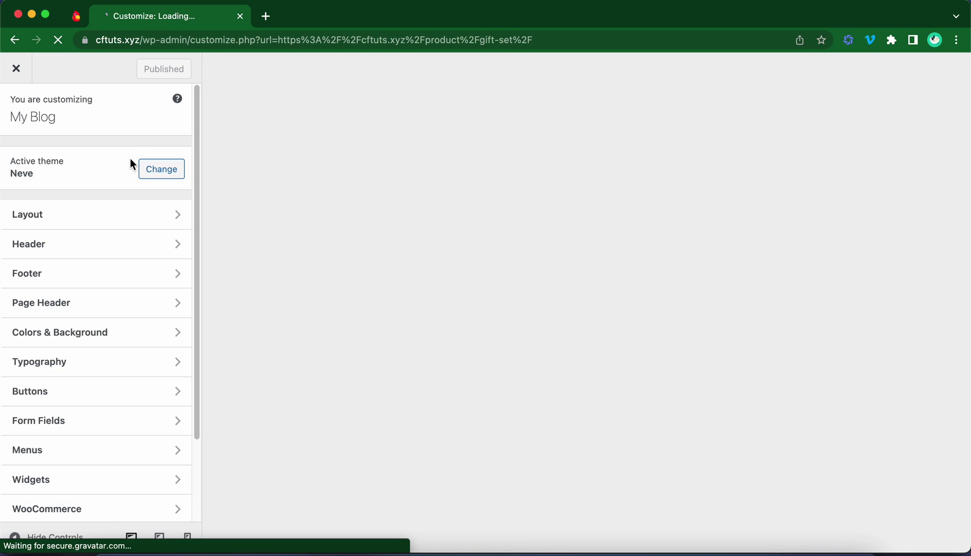
pyautogui.scroll(-3, 143, 240)
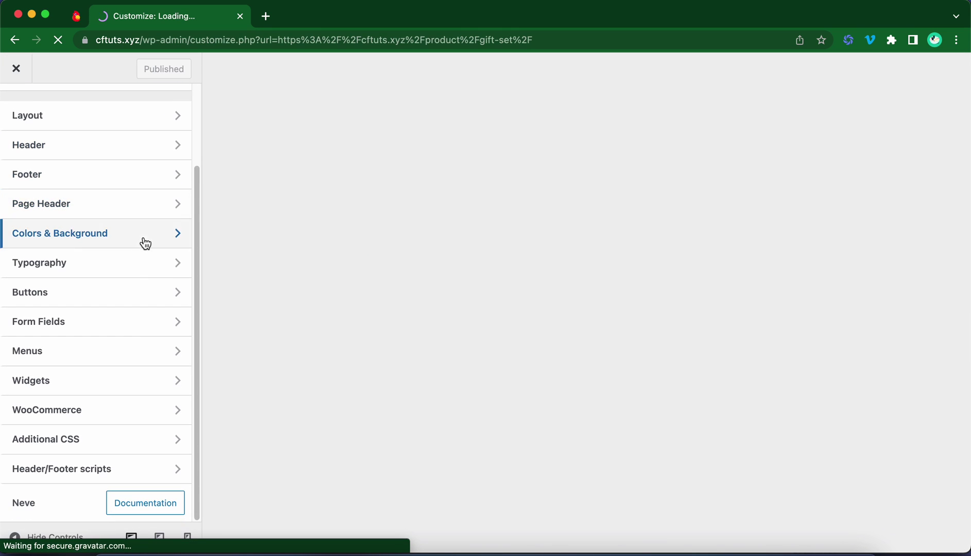
pyautogui.click(142, 409)
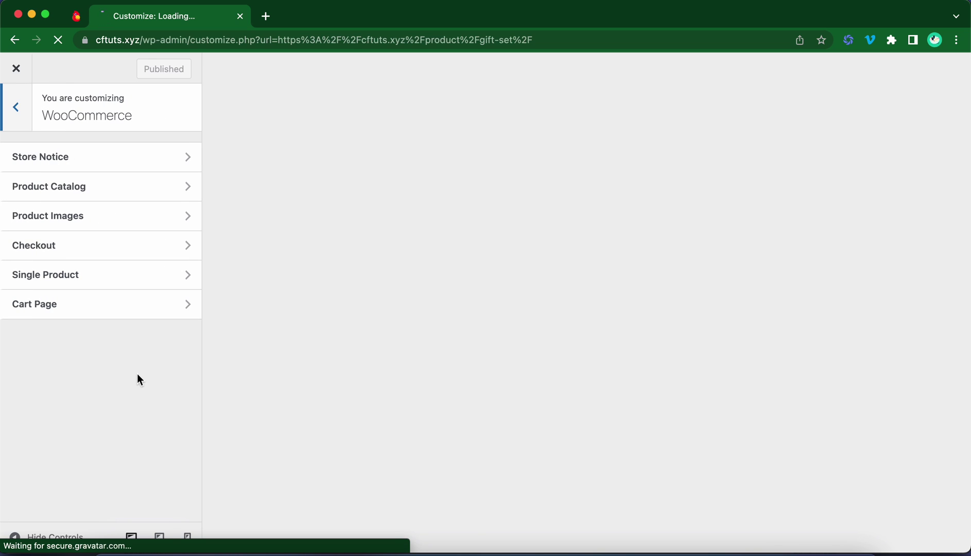
pyautogui.click(160, 251)
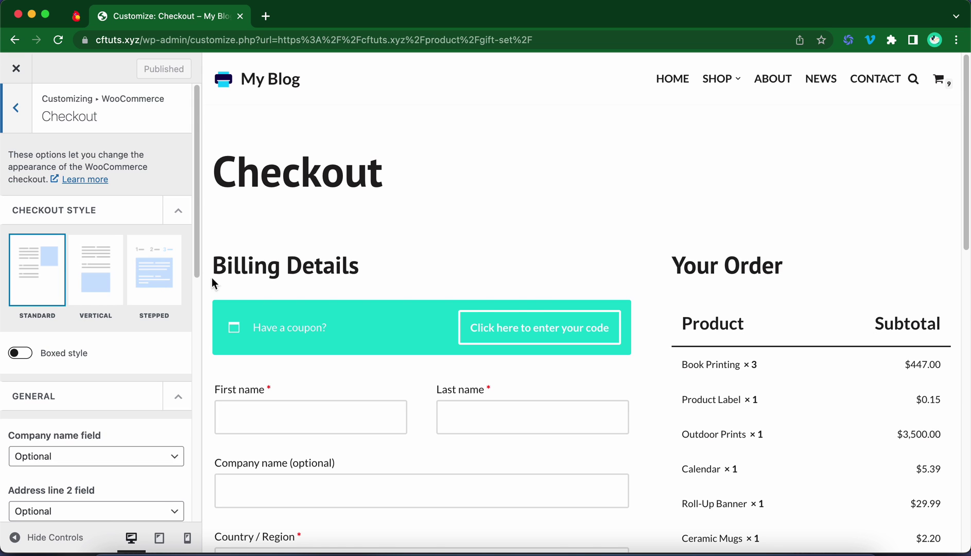
# - Turn on the Boxed style for the checkout
pyautogui.scroll(-15, 571, 282)
pyautogui.scroll(15, 576, 282)
pyautogui.scroll(1, 571, 278)
pyautogui.click(20, 353)
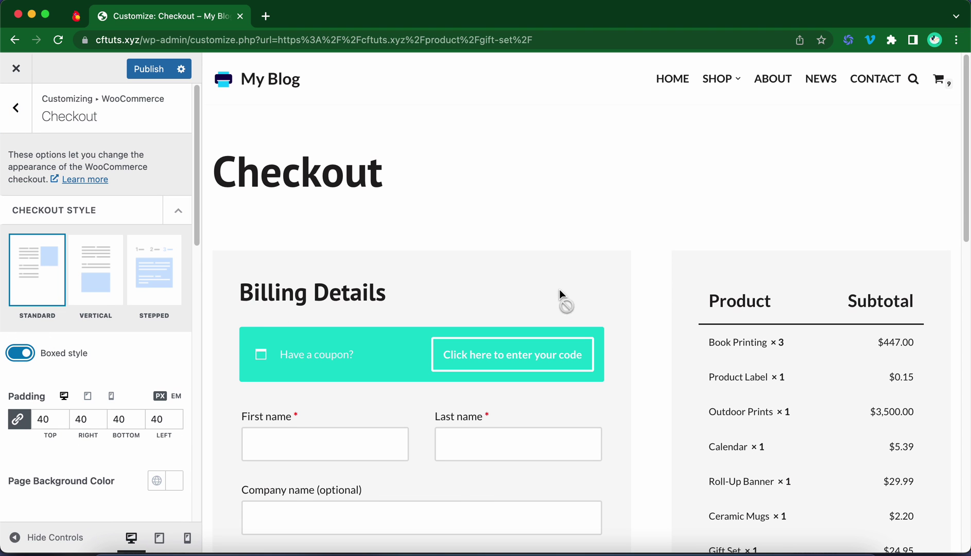
pyautogui.scroll(-5, 771, 377)
pyautogui.scroll(5, 764, 377)
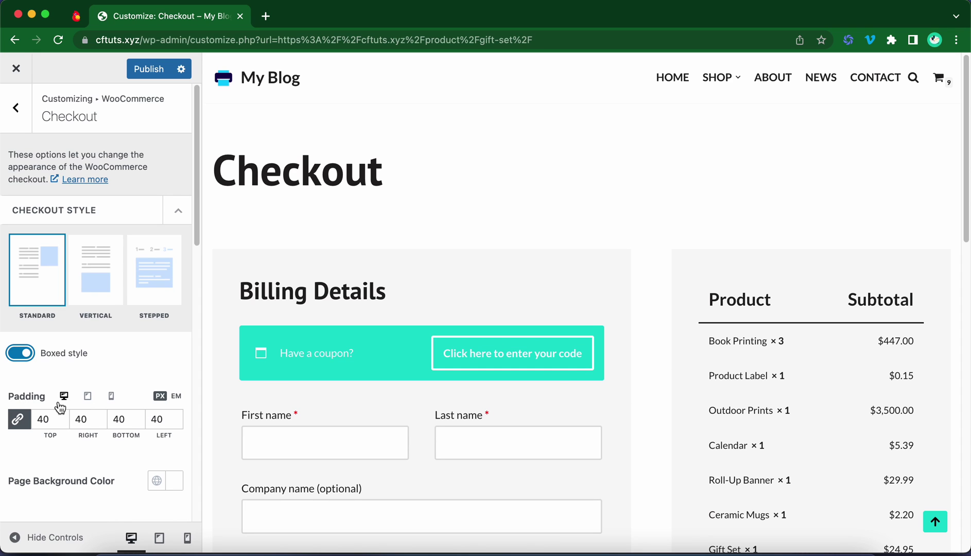
# - Adjust the checkout box padding, then reset it to 40 on all sides
pyautogui.click(101, 415)
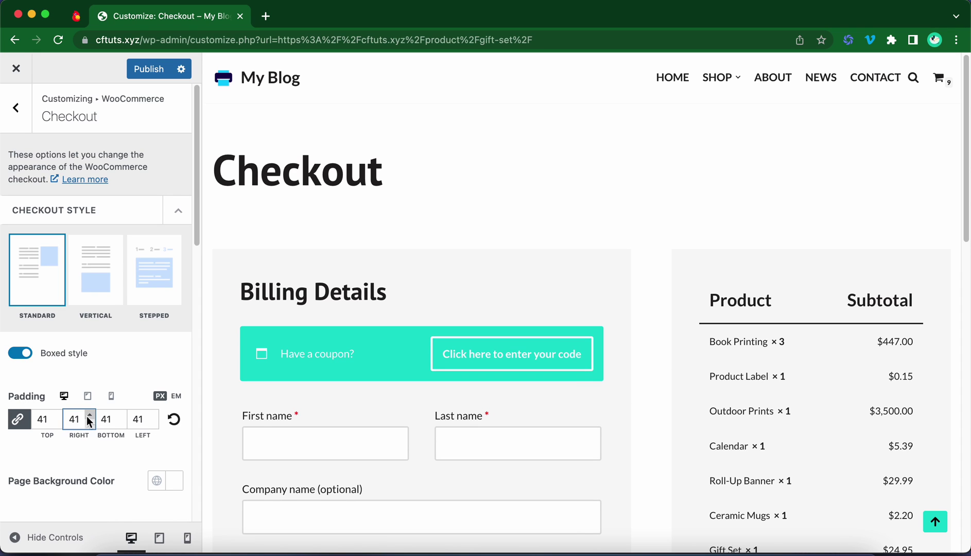
pyautogui.click(91, 416)
pyautogui.click(90, 416)
pyautogui.click(91, 416)
pyautogui.click(91, 416)
pyautogui.click(91, 416)
pyautogui.click(90, 416)
pyautogui.click(91, 416)
pyautogui.click(91, 416)
pyautogui.click(90, 424)
pyautogui.click(90, 423)
pyautogui.click(90, 424)
pyautogui.click(91, 423)
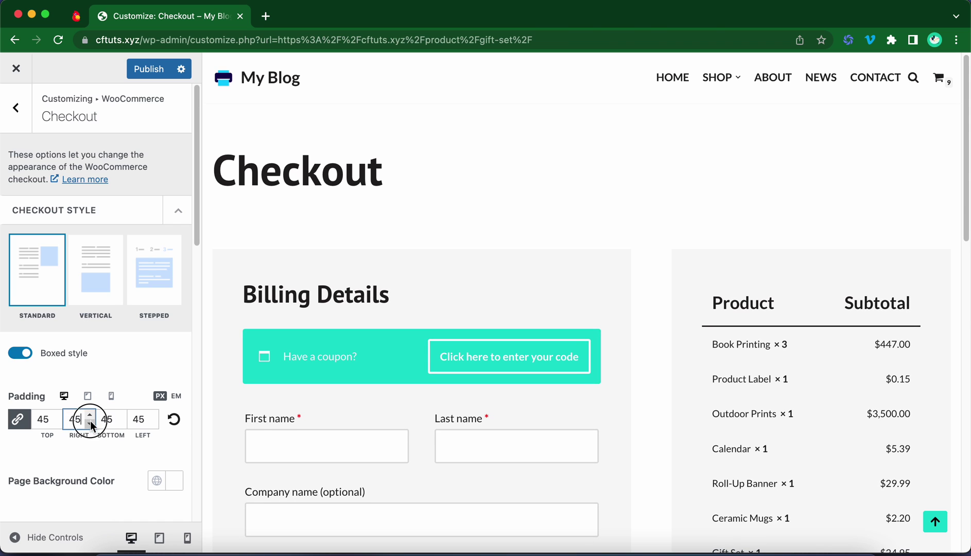
pyautogui.click(174, 420)
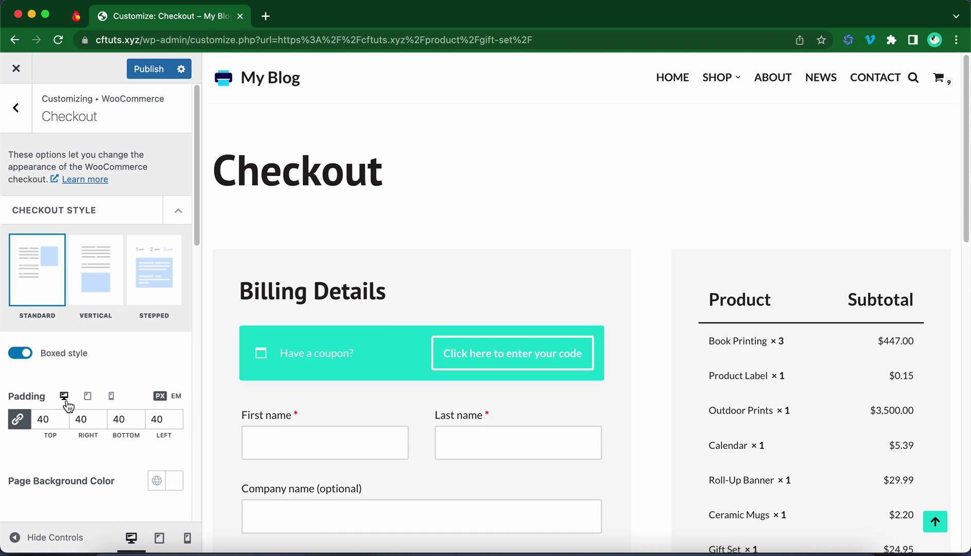
# - Preview the checkout at tablet and mobile widths, then return to desktop
pyautogui.click(89, 402)
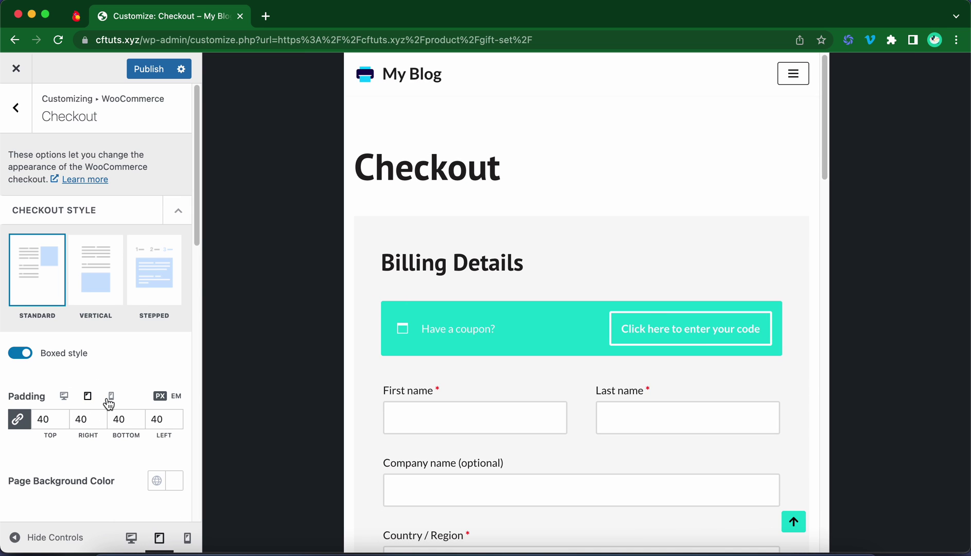
pyautogui.click(109, 402)
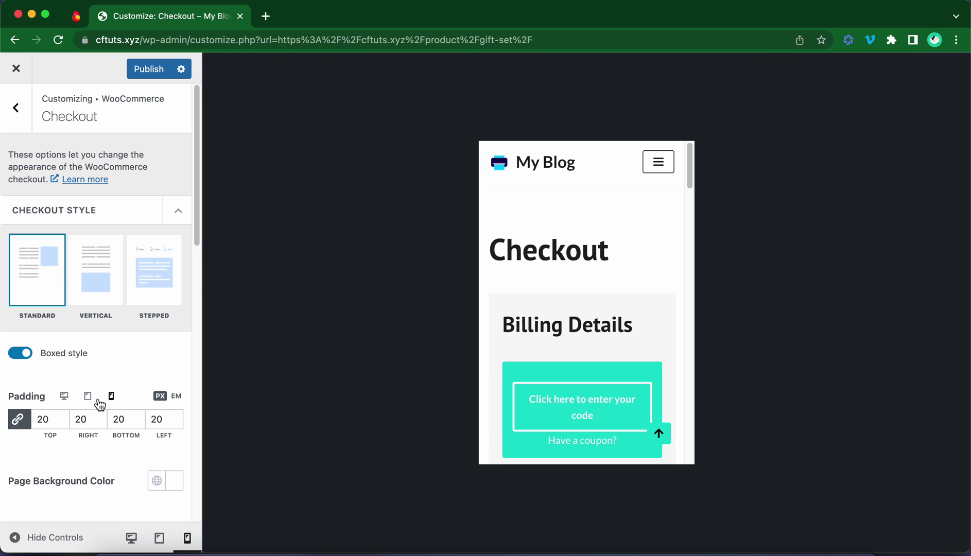
pyautogui.click(64, 398)
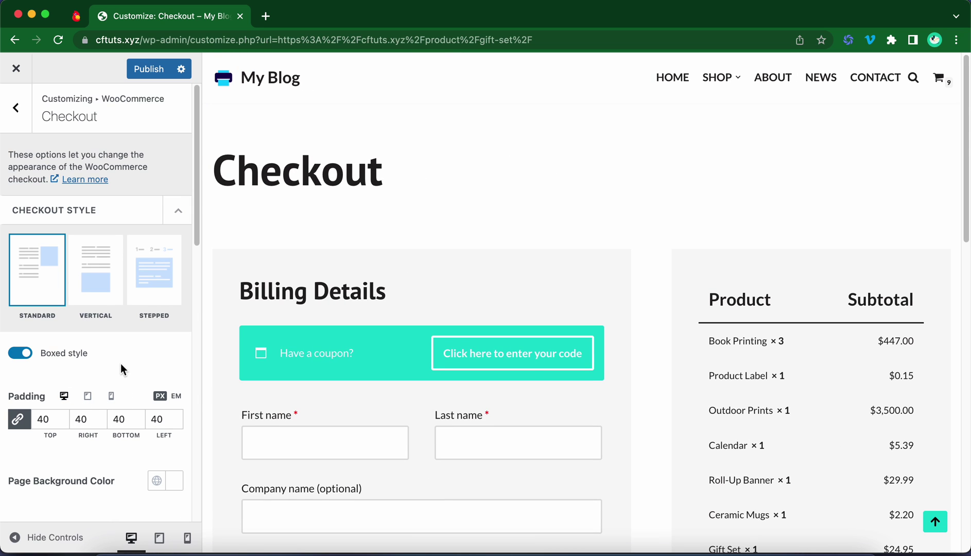
# - Try red, green and blue page backgrounds, then set it back to white #FFFFFF
pyautogui.scroll(-3, 120, 363)
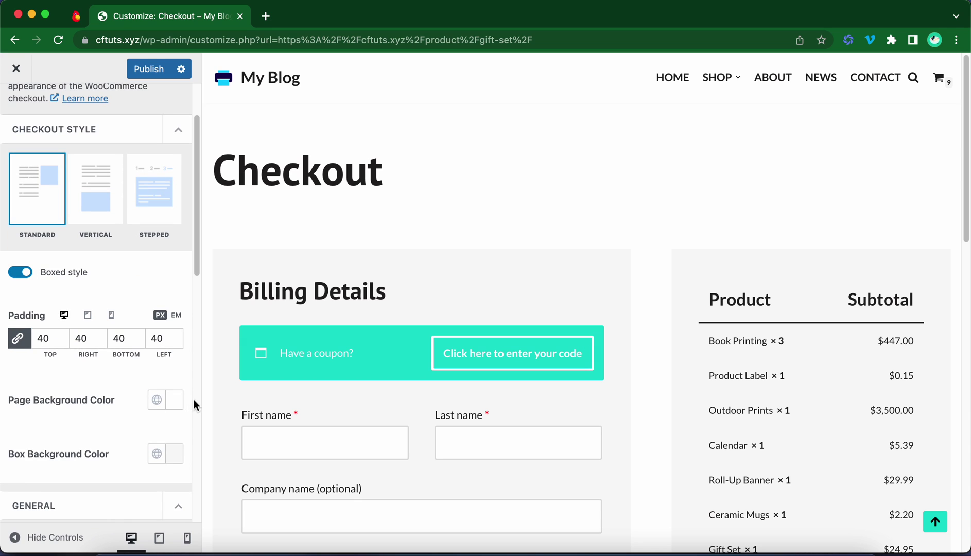
pyautogui.click(172, 405)
pyautogui.moveTo(225, 232); pyautogui.dragTo(306, 149)
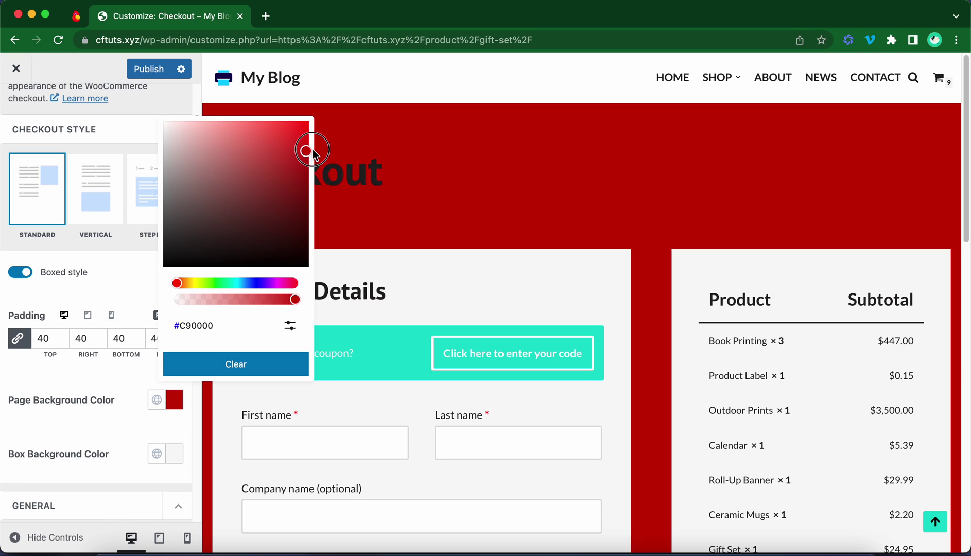
pyautogui.click(224, 283)
pyautogui.moveTo(224, 288); pyautogui.dragTo(242, 276)
pyautogui.moveTo(178, 147); pyautogui.dragTo(130, 104)
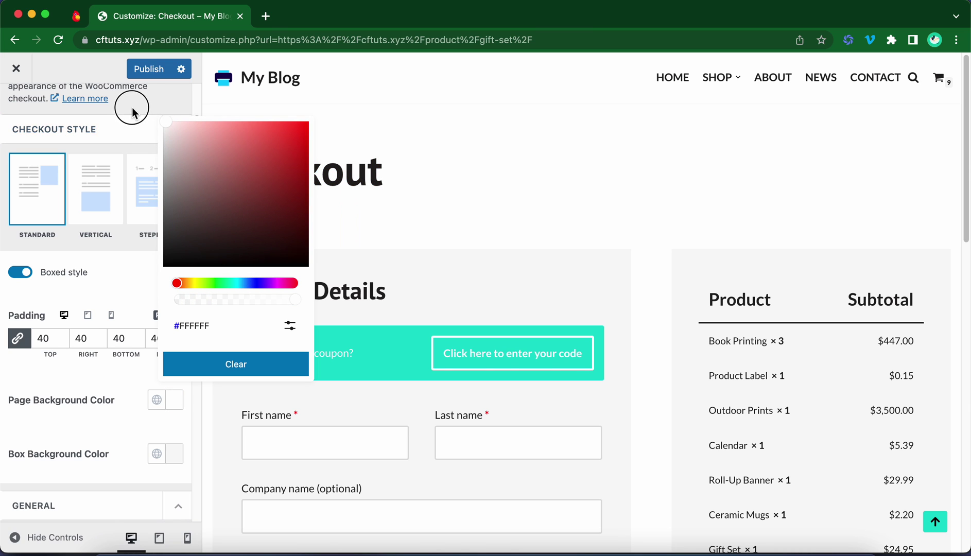
pyautogui.click(124, 380)
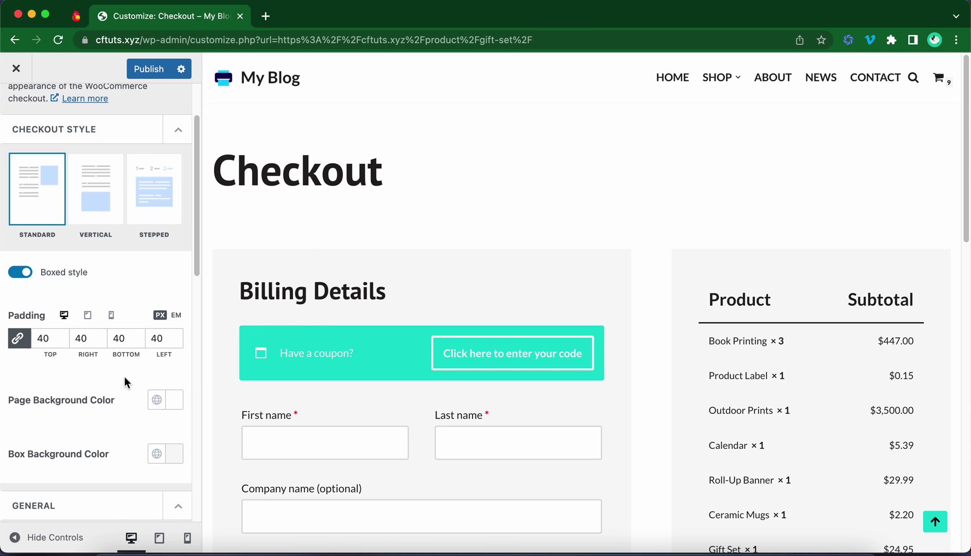
# - Check the Box Background Color picker, then switch the checkout to the Vertical style
pyautogui.click(173, 455)
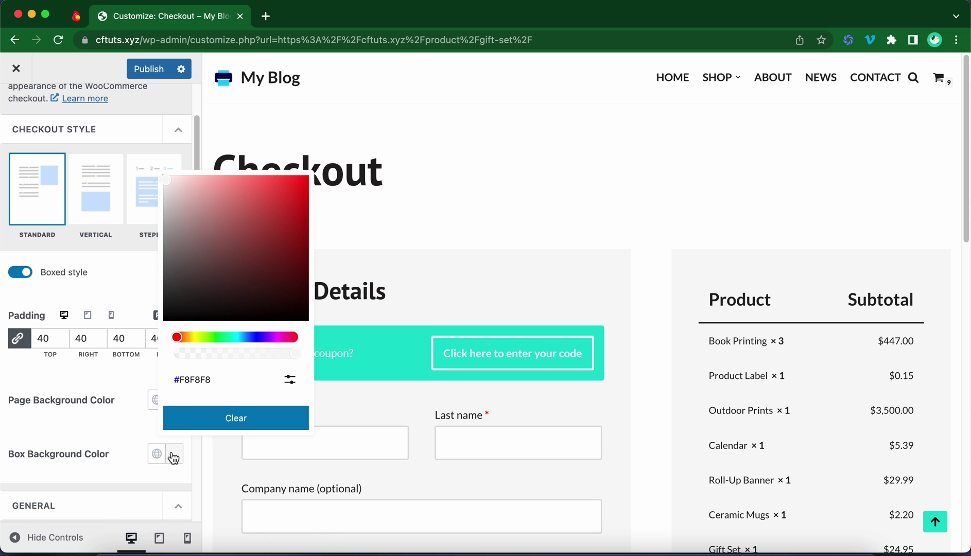
pyautogui.click(122, 430)
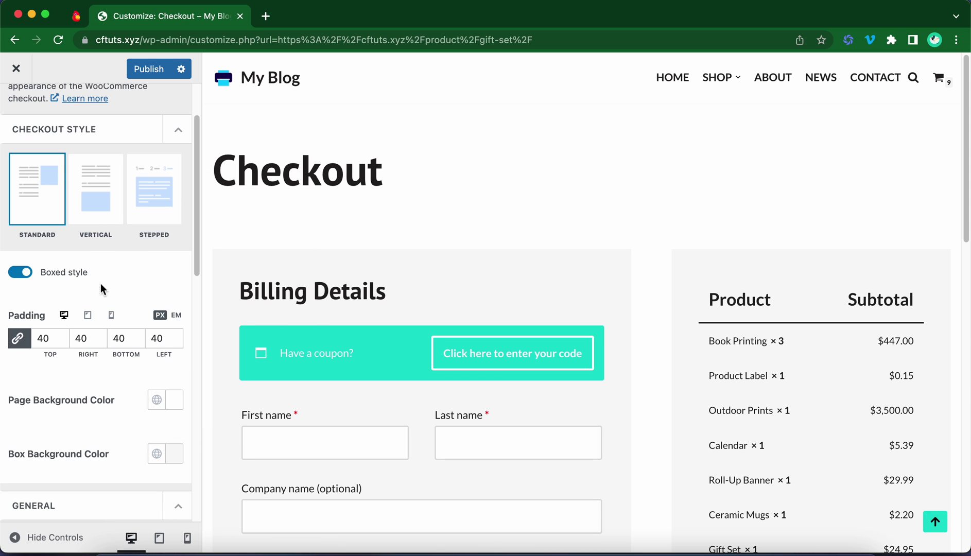
pyautogui.click(97, 208)
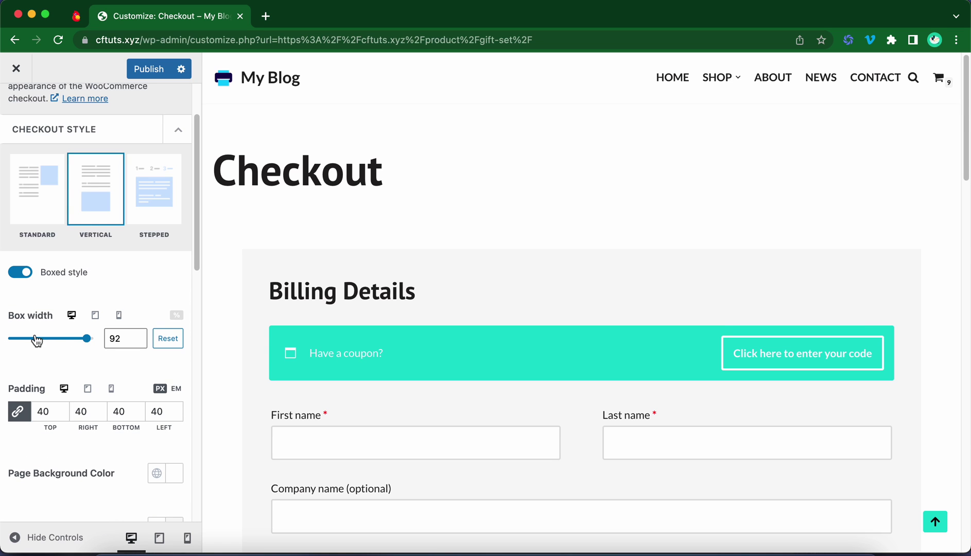
# - Set the checkout box width to 98 and switch to the Stepped style
pyautogui.moveTo(87, 338)
pyautogui.mouseDown()
pyautogui.moveTo(43, 346)
pyautogui.moveTo(91, 348)
pyautogui.mouseUp()
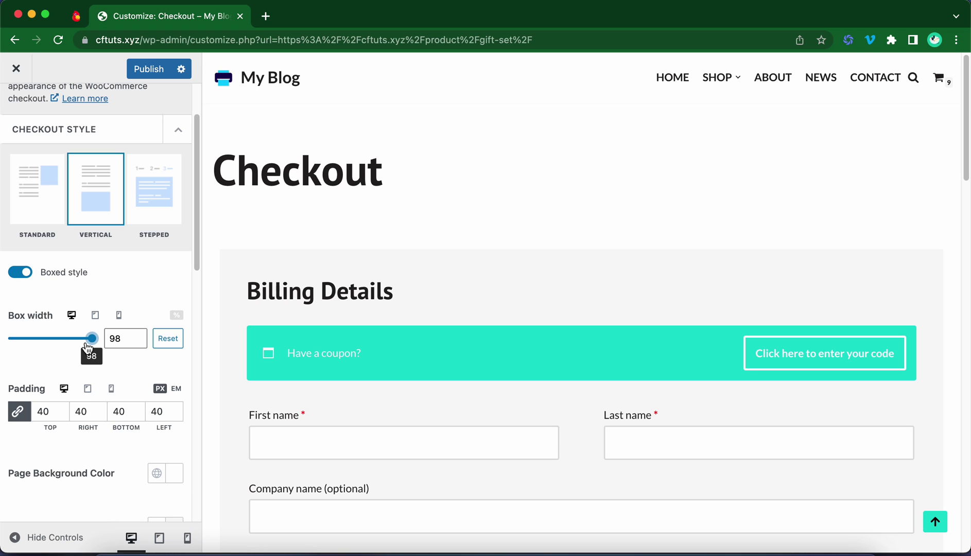
pyautogui.click(149, 210)
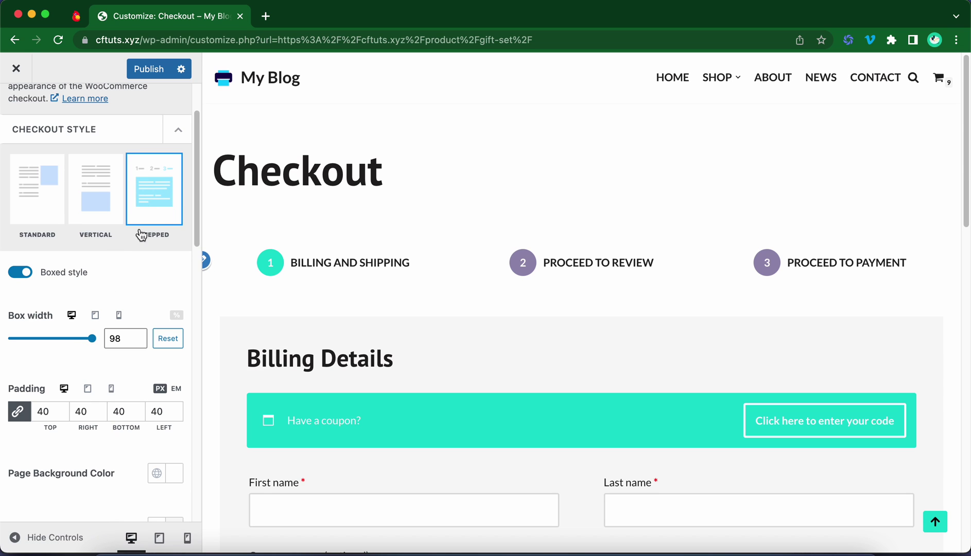
pyautogui.scroll(-2, 129, 257)
pyautogui.scroll(-4, 119, 352)
pyautogui.scroll(-1, 119, 353)
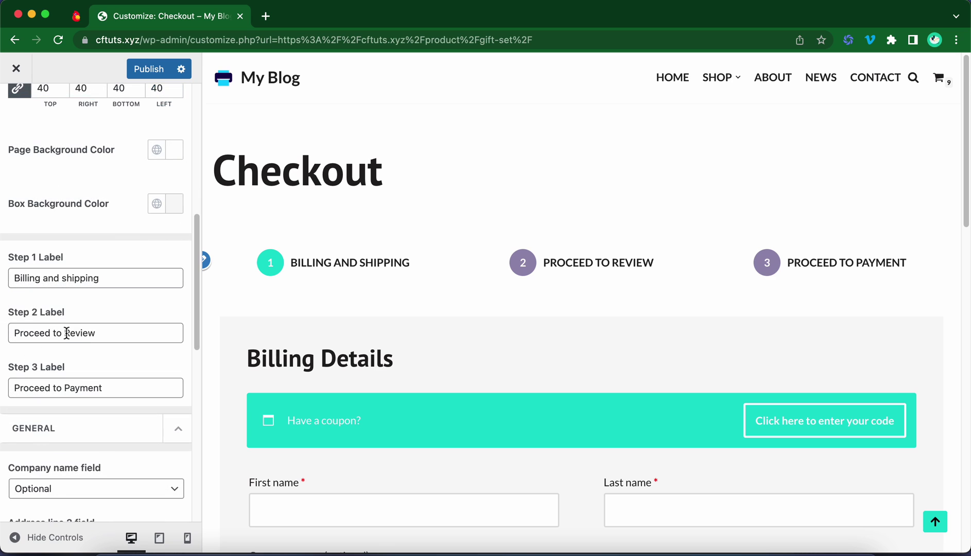
# - Relabel step 2 as 'Proceed to Order Review'
pyautogui.click(67, 333)
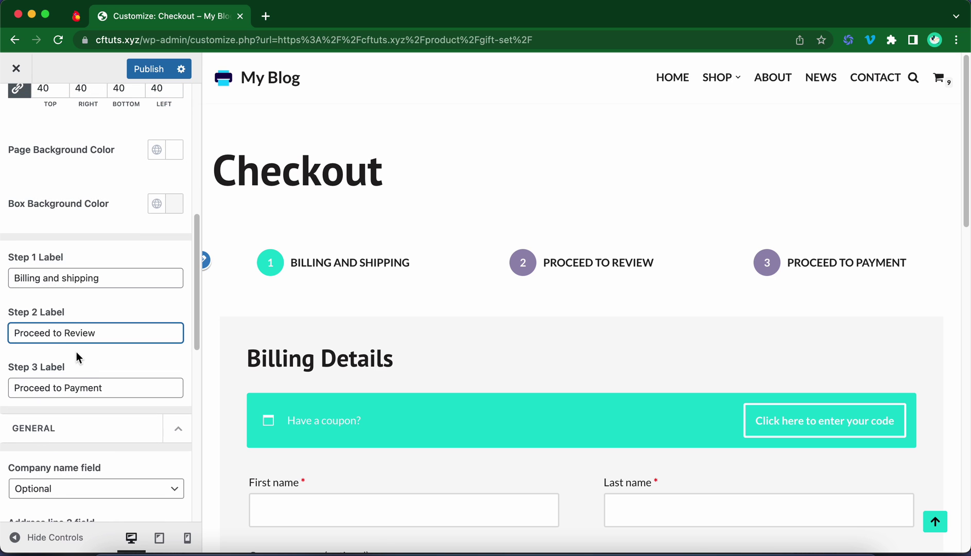
pyautogui.write('Order')
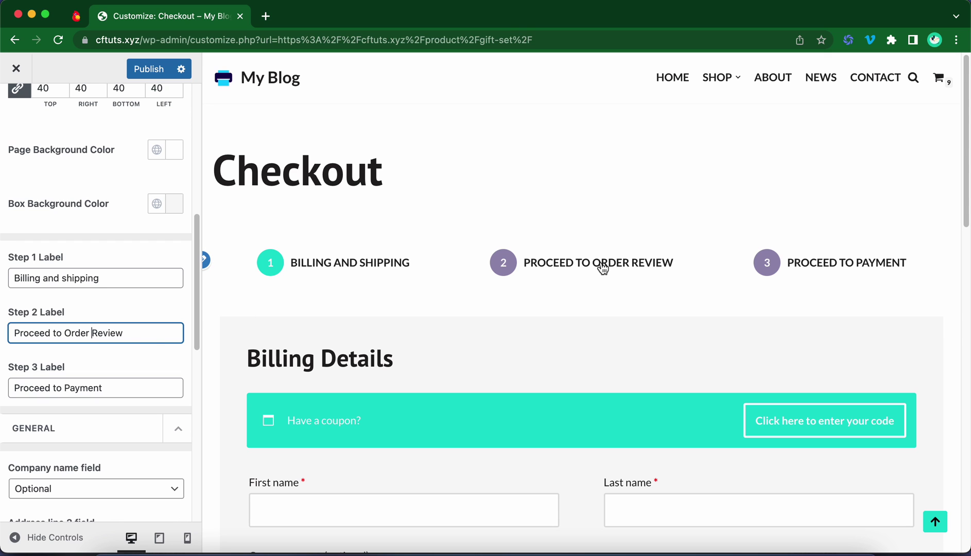
pyautogui.scroll(-10, 558, 287)
pyautogui.scroll(10, 562, 291)
pyautogui.scroll(1, 563, 294)
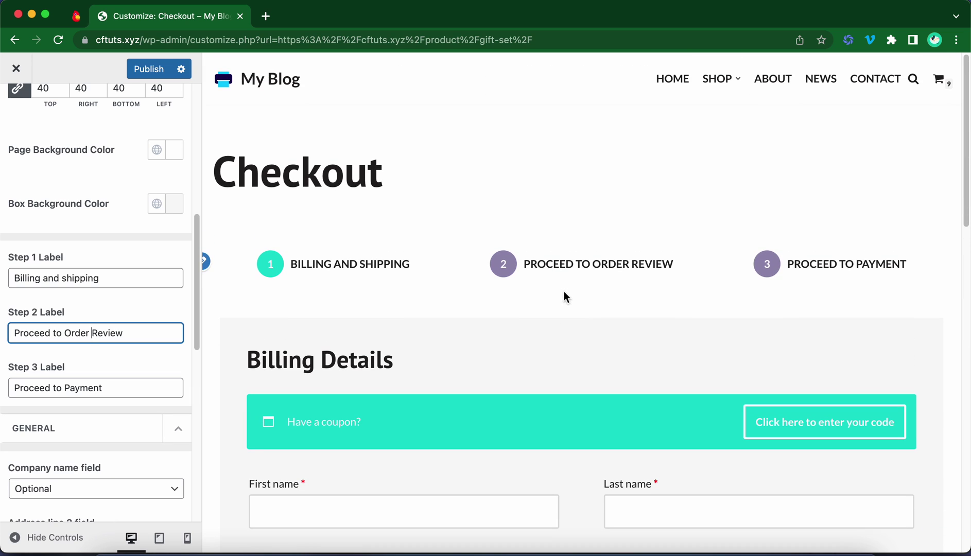
pyautogui.scroll(10, 158, 315)
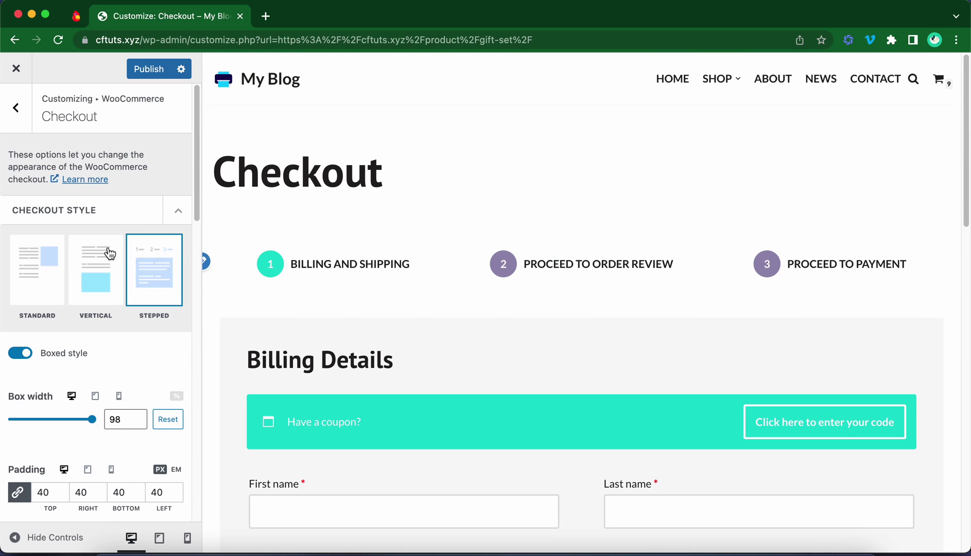
# - Return to the Standard style and set Company name and Address line 2 to Hidden
pyautogui.click(29, 286)
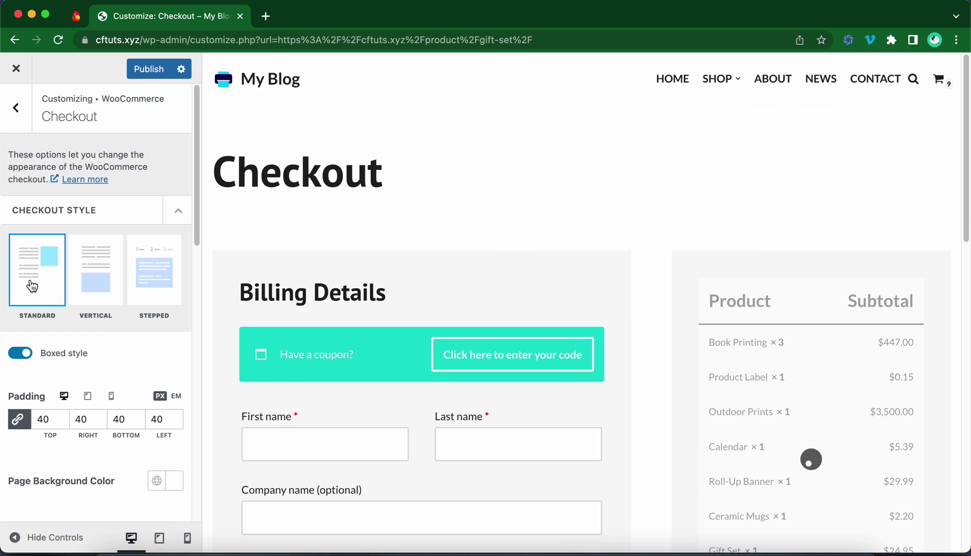
pyautogui.scroll(-8, 126, 324)
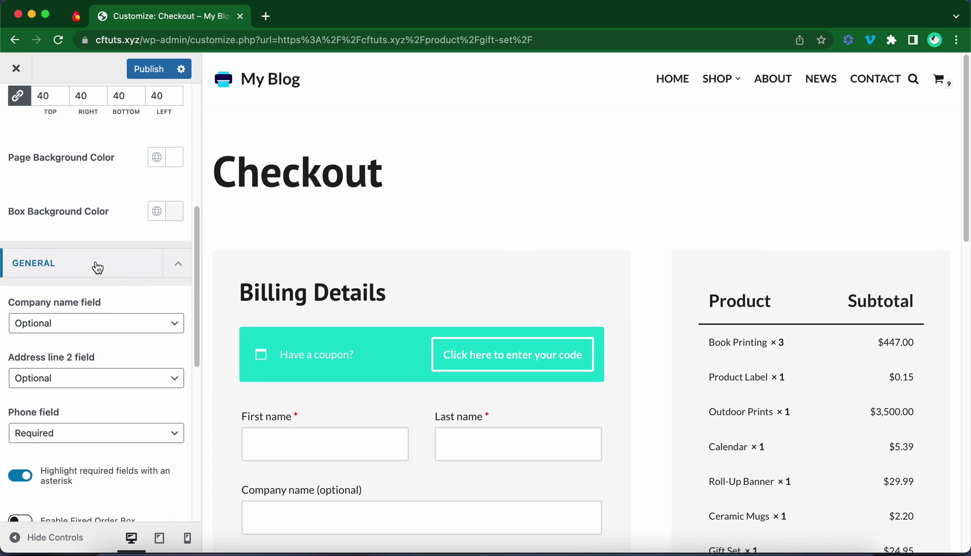
pyautogui.scroll(-3, 285, 284)
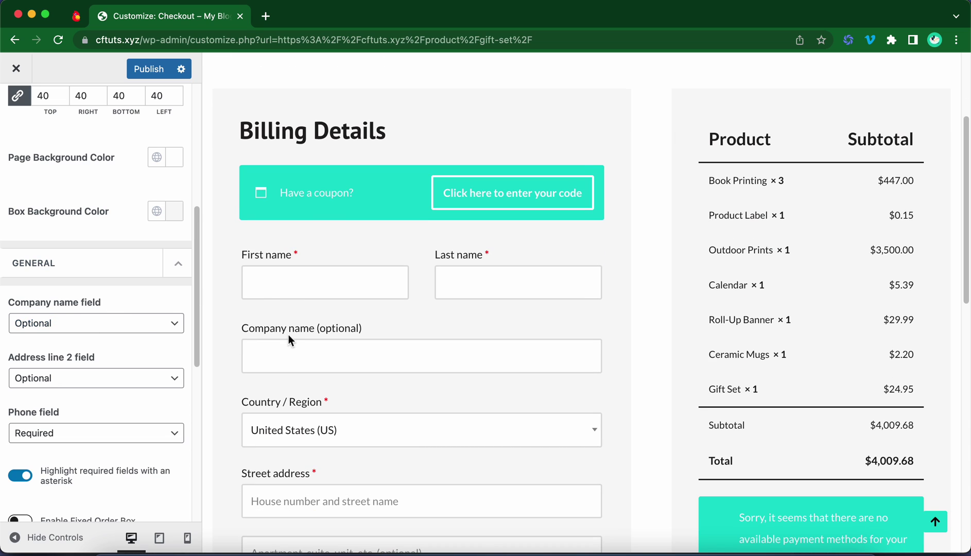
pyautogui.click(142, 333)
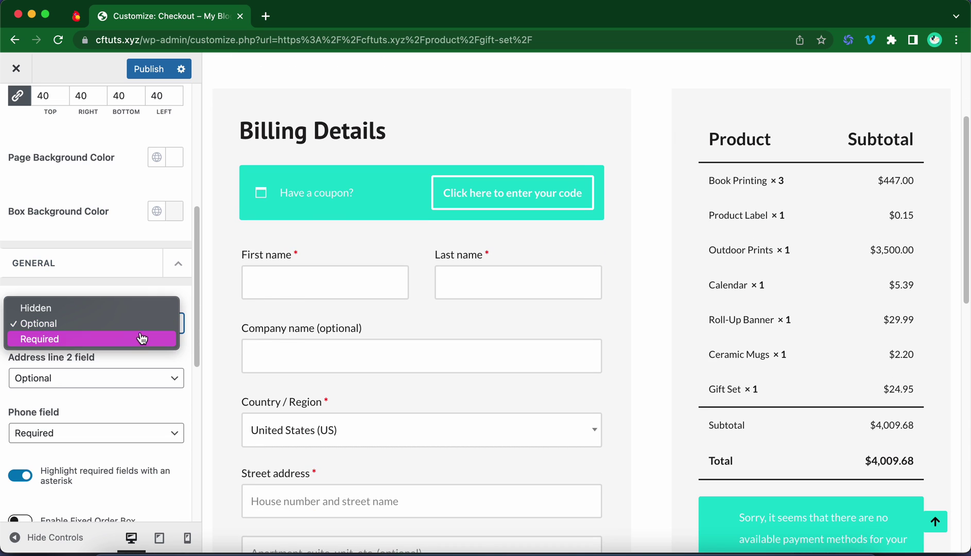
pyautogui.click(139, 309)
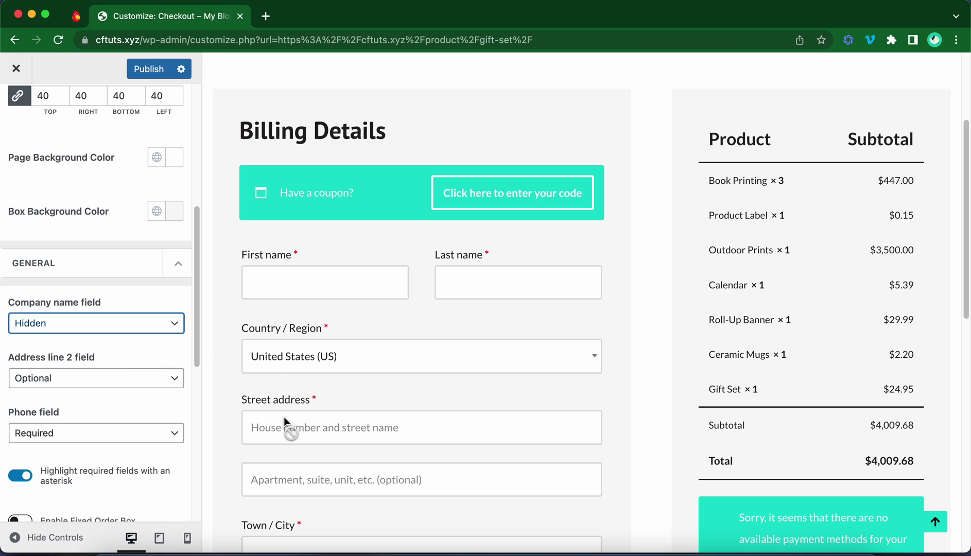
pyautogui.click(159, 385)
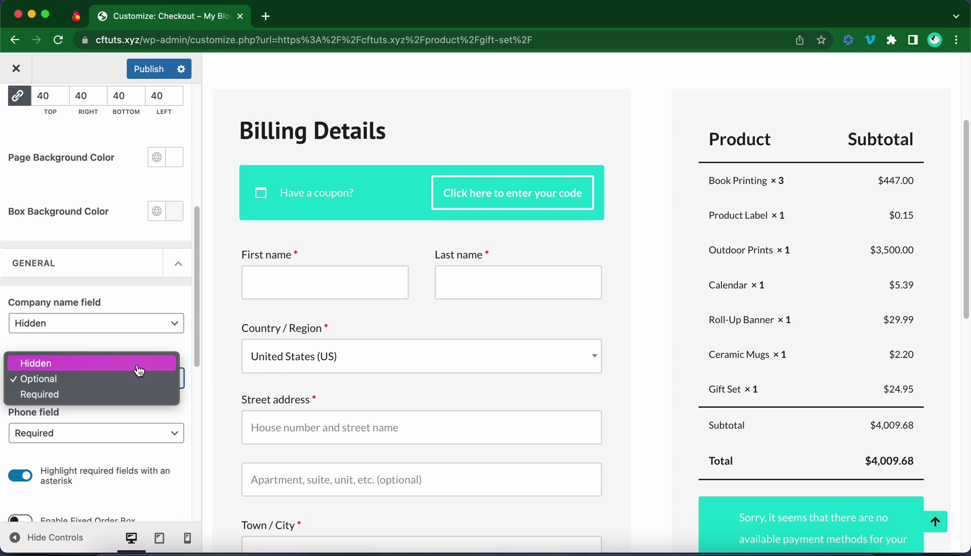
pyautogui.click(138, 365)
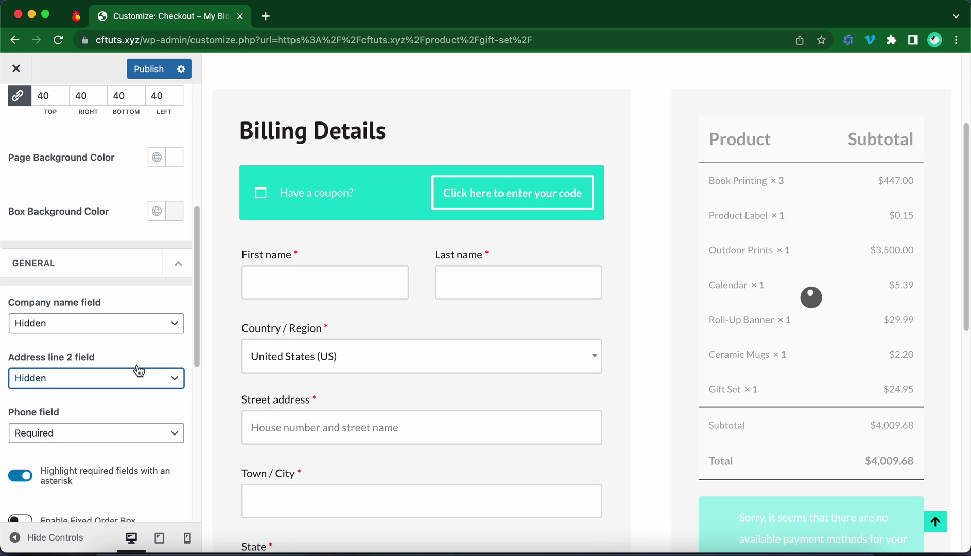
# - Enable Fixed Order Box and scroll the preview to confirm the summary stays pinned
pyautogui.scroll(-3, 170, 399)
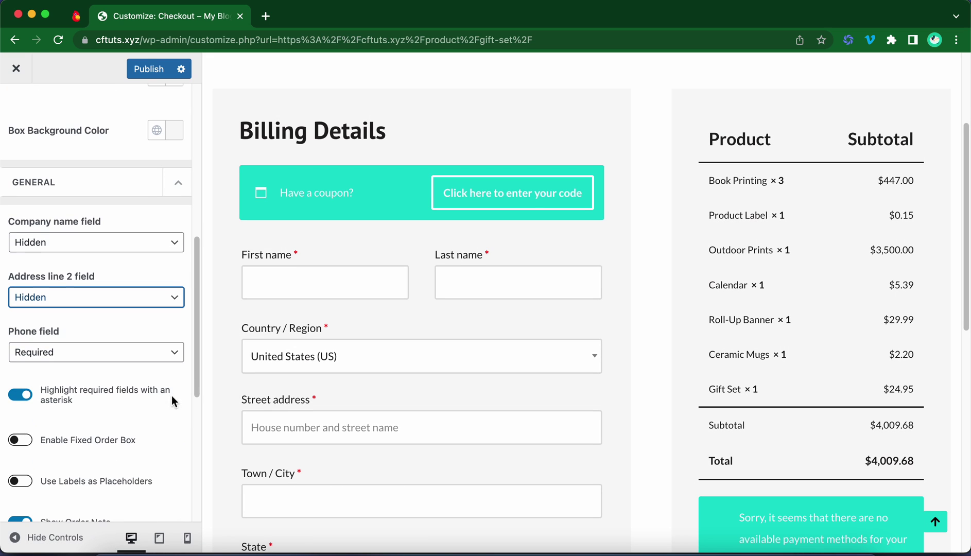
pyautogui.scroll(-3, 280, 436)
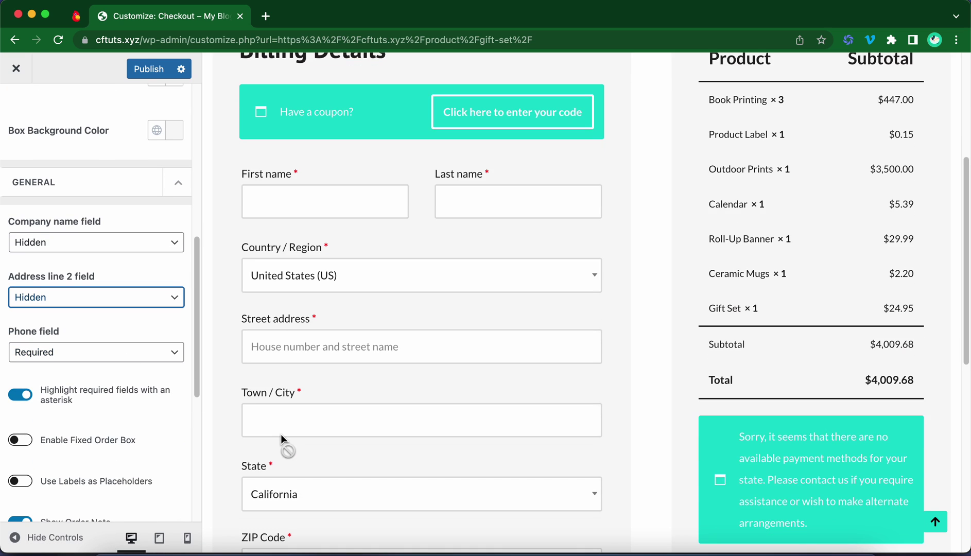
pyautogui.scroll(-5, 281, 434)
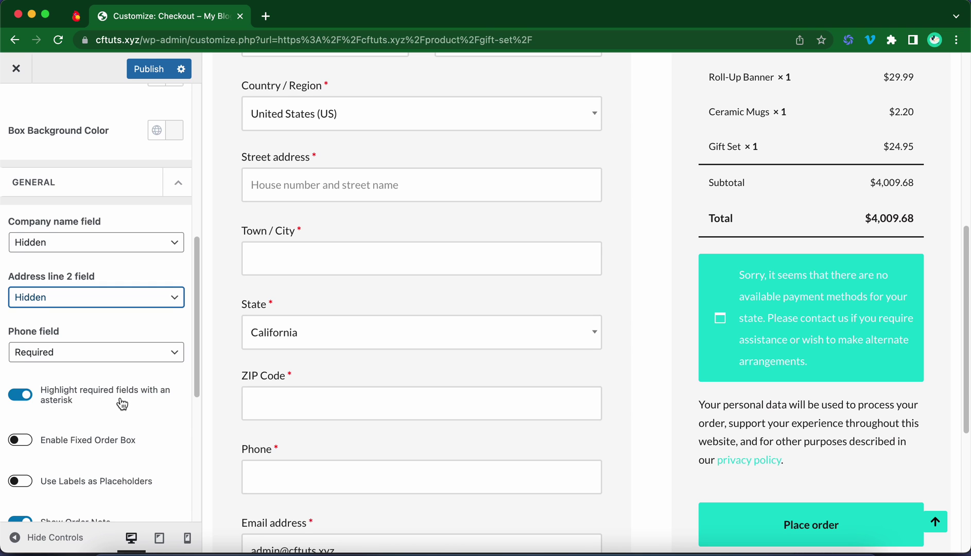
pyautogui.scroll(-3, 121, 405)
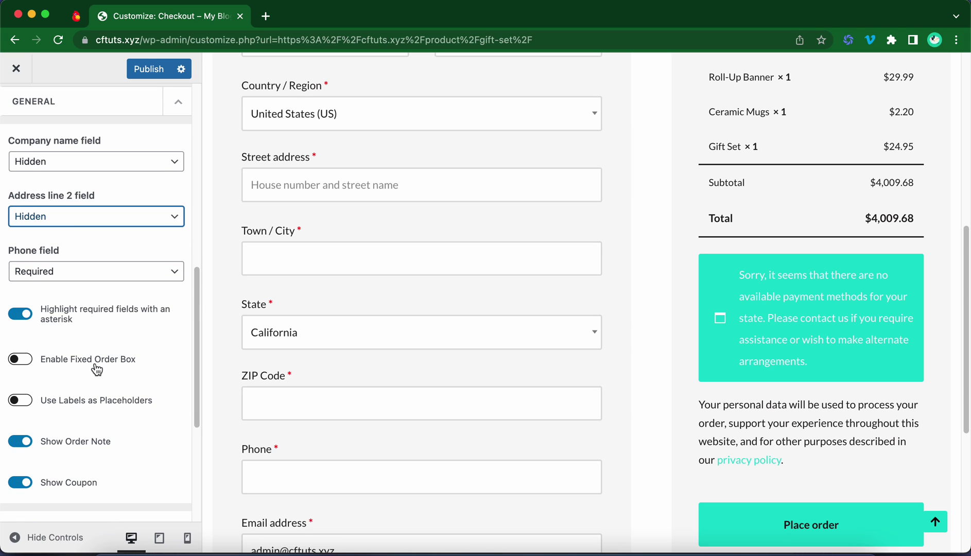
pyautogui.scroll(6, 701, 330)
pyautogui.scroll(-7, 726, 389)
pyautogui.scroll(3, 726, 390)
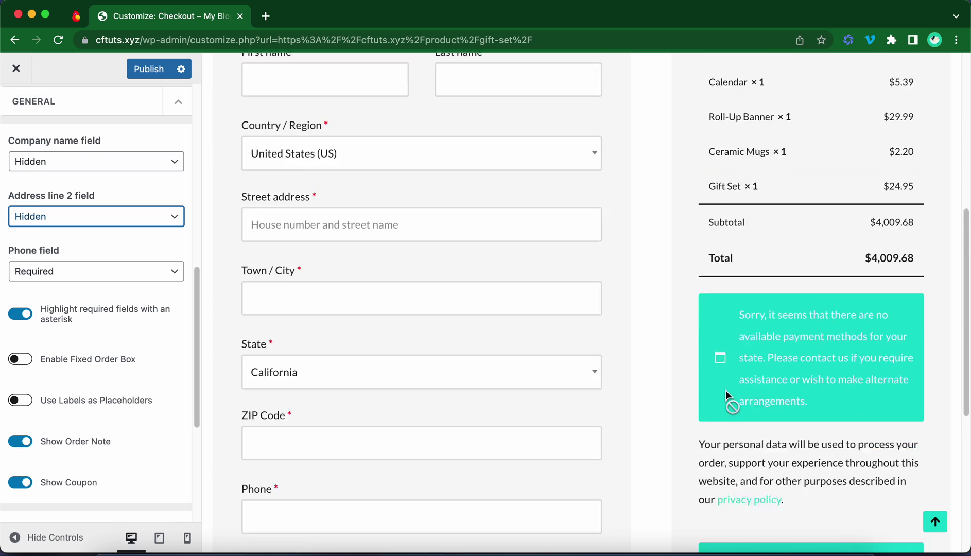
pyautogui.scroll(-1, 726, 397)
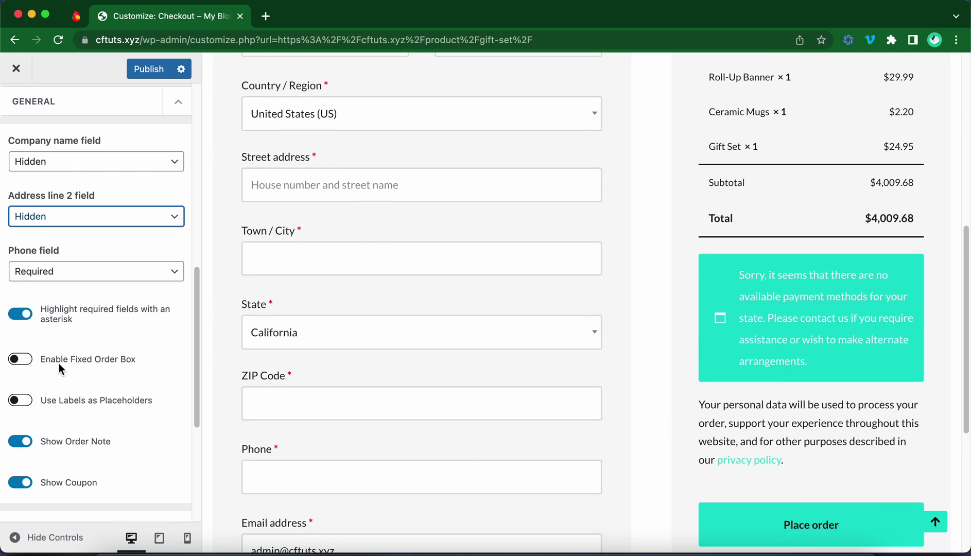
pyautogui.click(21, 362)
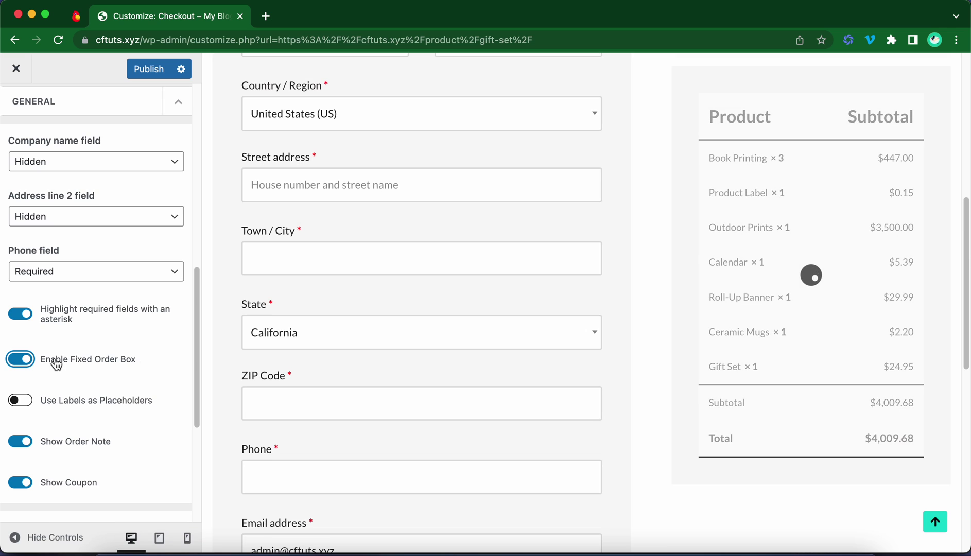
pyautogui.scroll(3, 621, 341)
pyautogui.scroll(-3, 623, 343)
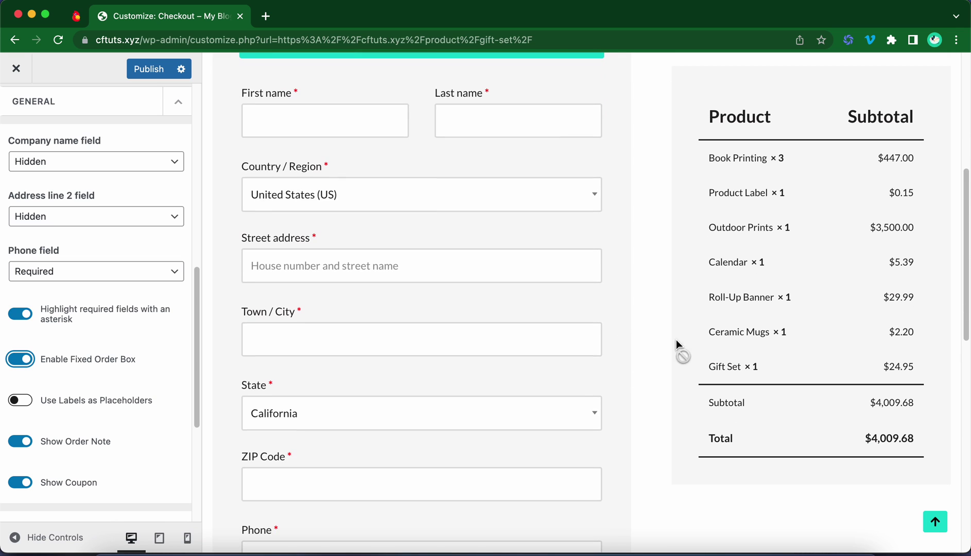
pyautogui.scroll(-3, 760, 343)
pyautogui.scroll(4, 760, 344)
pyautogui.scroll(-4, 760, 343)
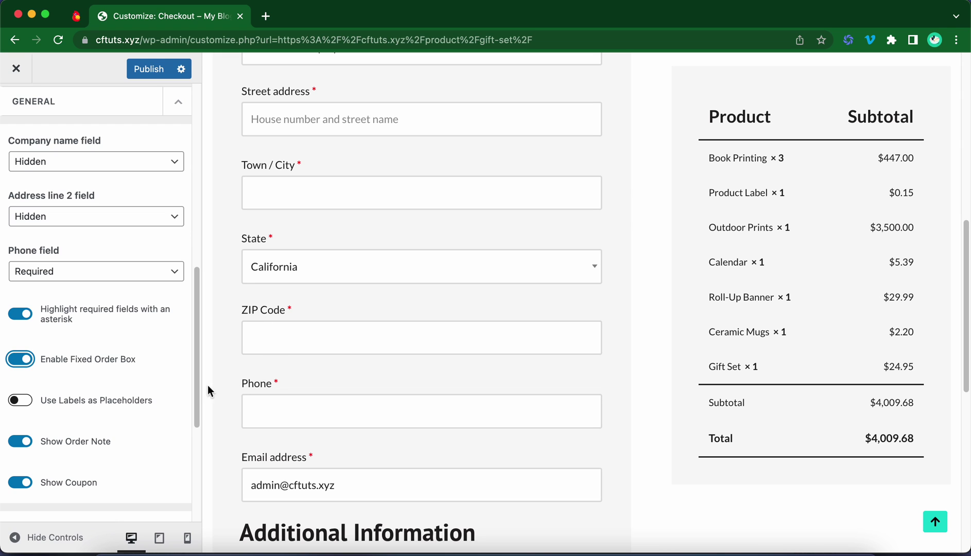
# - Turn on Use Labels as Placeholders and enter 'Please add gift wrap' in Order notes
pyautogui.click(26, 404)
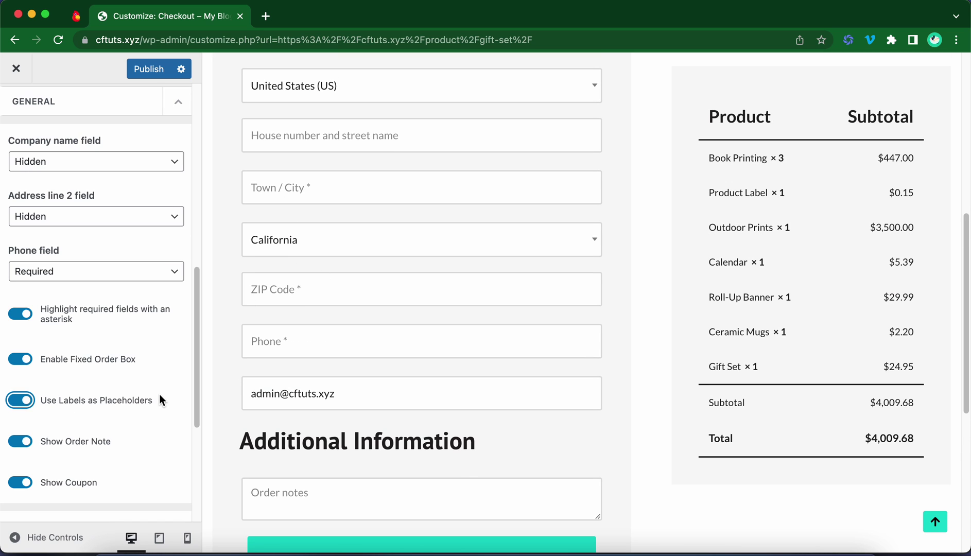
pyautogui.scroll(-2, 379, 423)
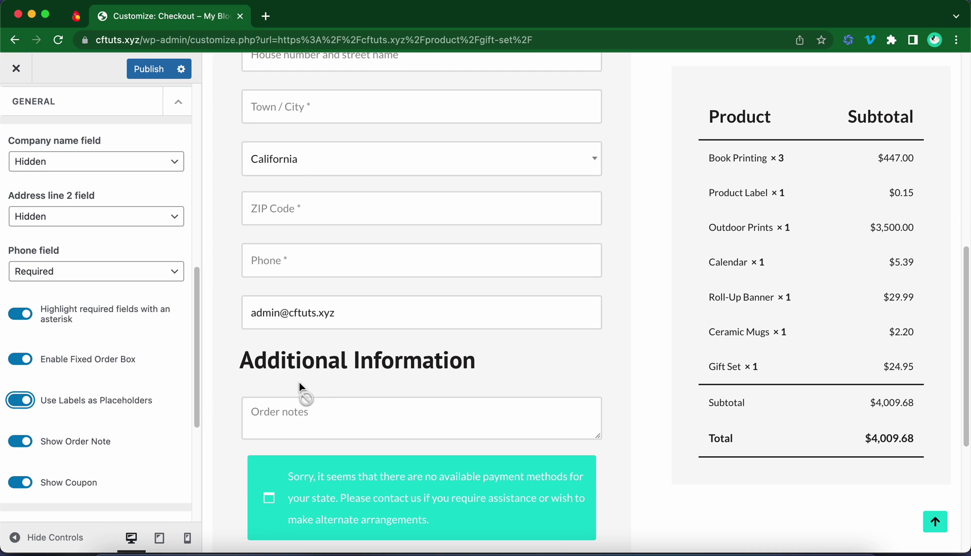
pyautogui.click(324, 426)
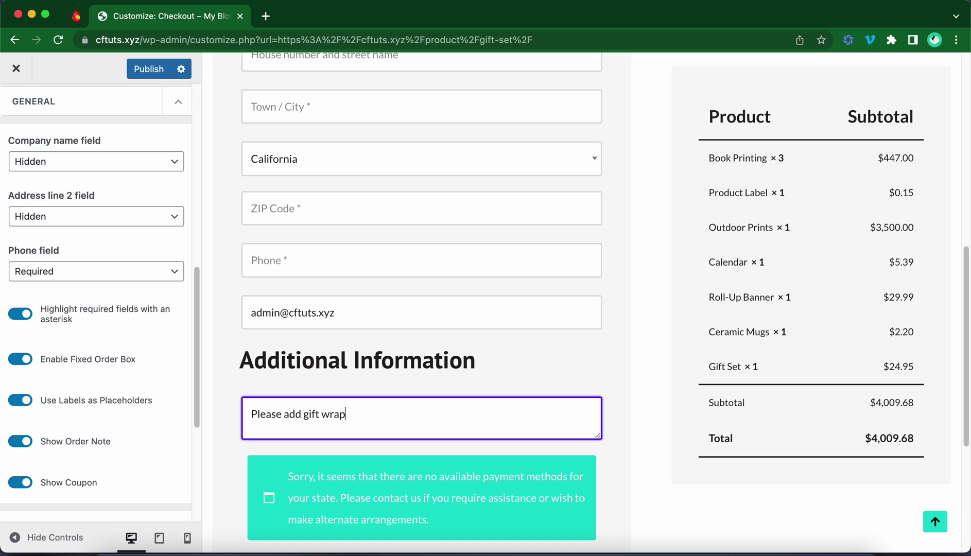
# - Clear the test note from Order notes and switch off Show Order Note
pyautogui.press('super+a')
pyautogui.press('BackSpace')
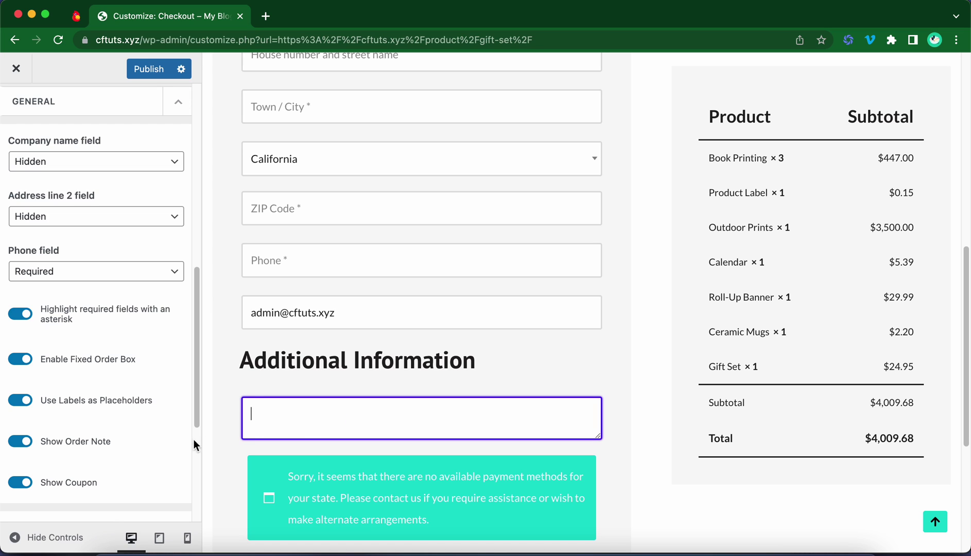
pyautogui.click(31, 446)
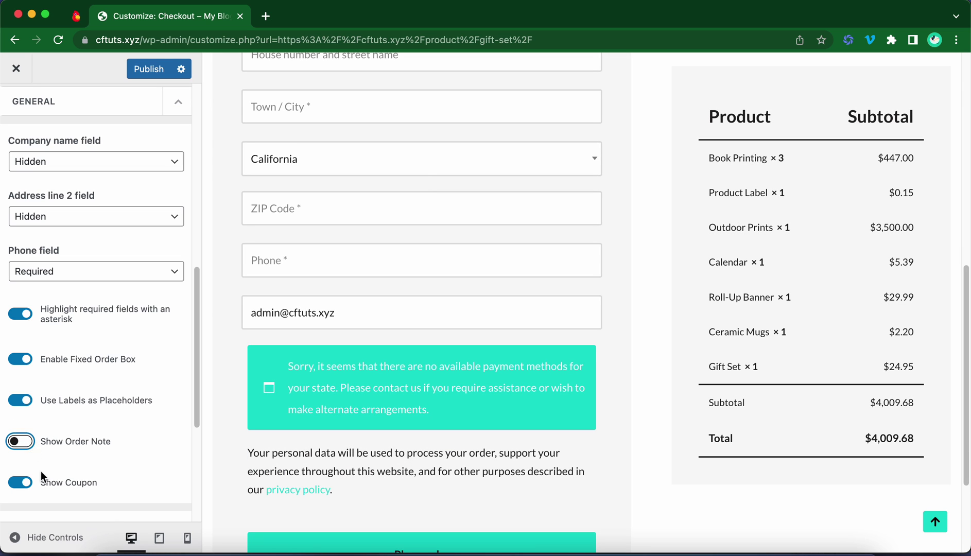
# - Keep Privacy Policy as the privacy page and make Sample Page the terms and conditions page
pyautogui.scroll(-2, 72, 484)
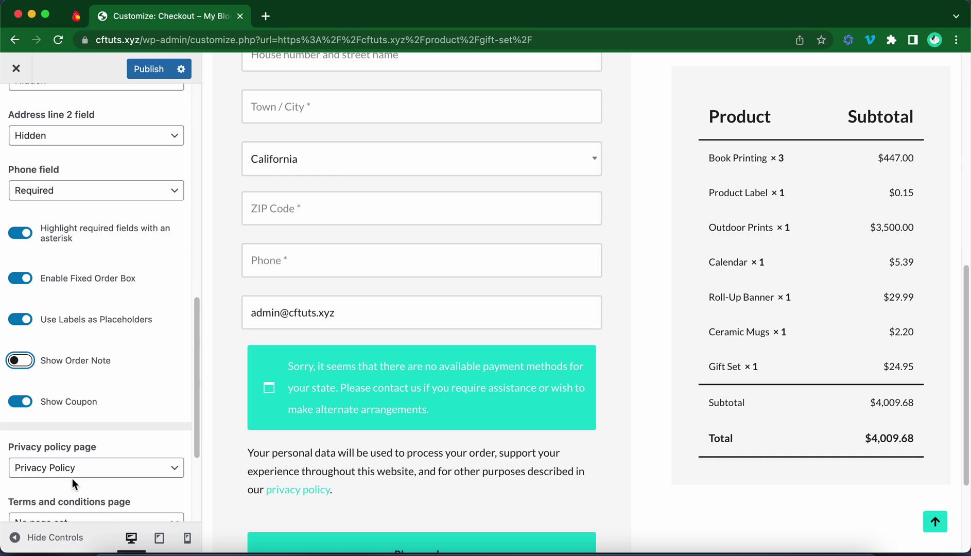
pyautogui.scroll(-2, 127, 414)
pyautogui.scroll(-3, 261, 391)
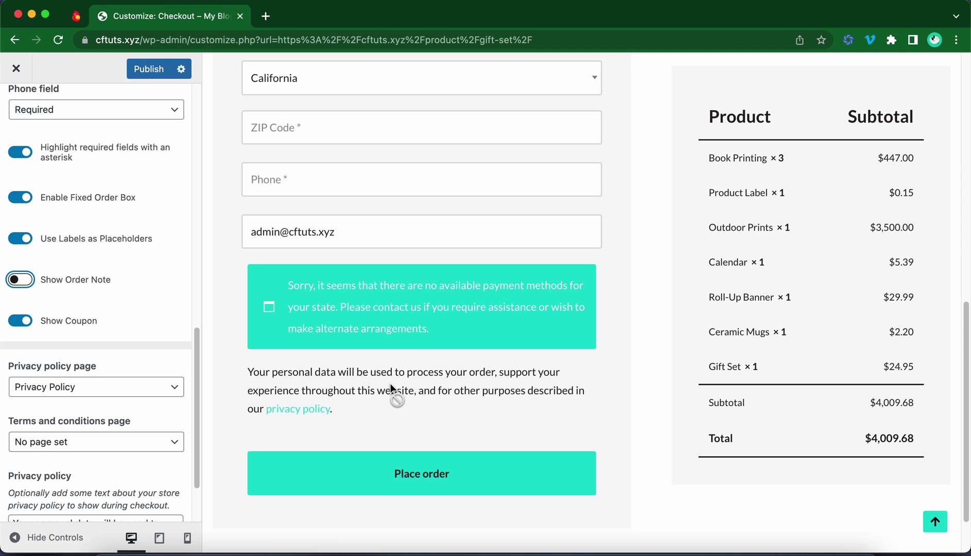
pyautogui.click(160, 396)
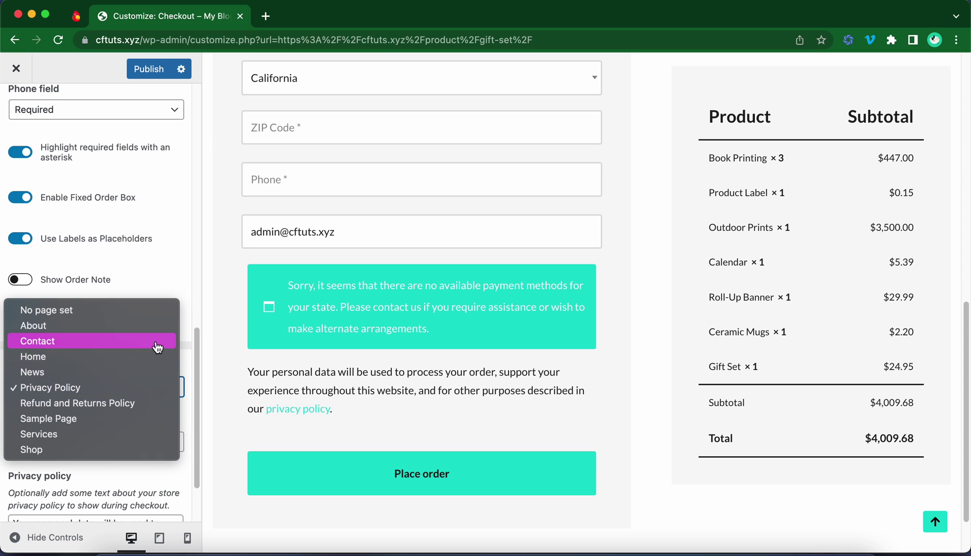
pyautogui.click(137, 390)
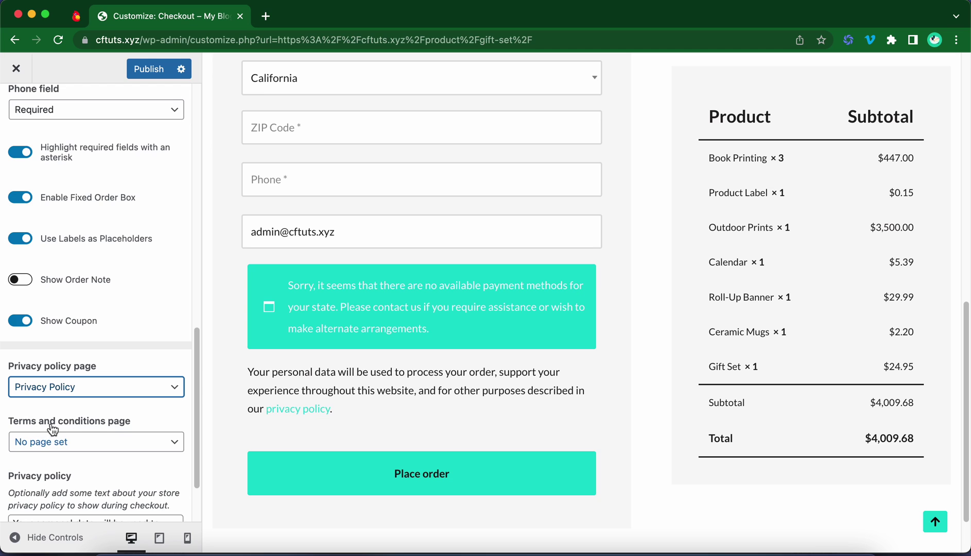
pyautogui.click(179, 452)
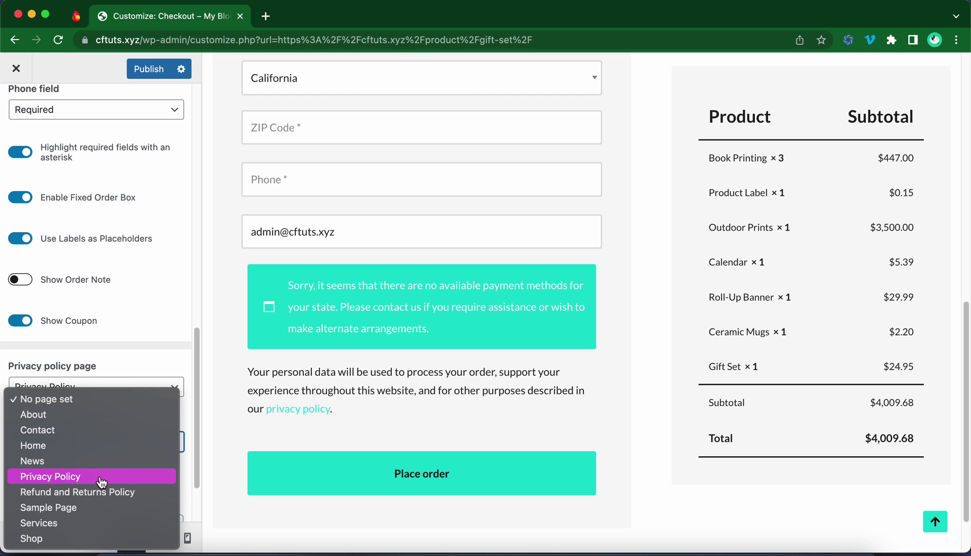
pyautogui.click(76, 509)
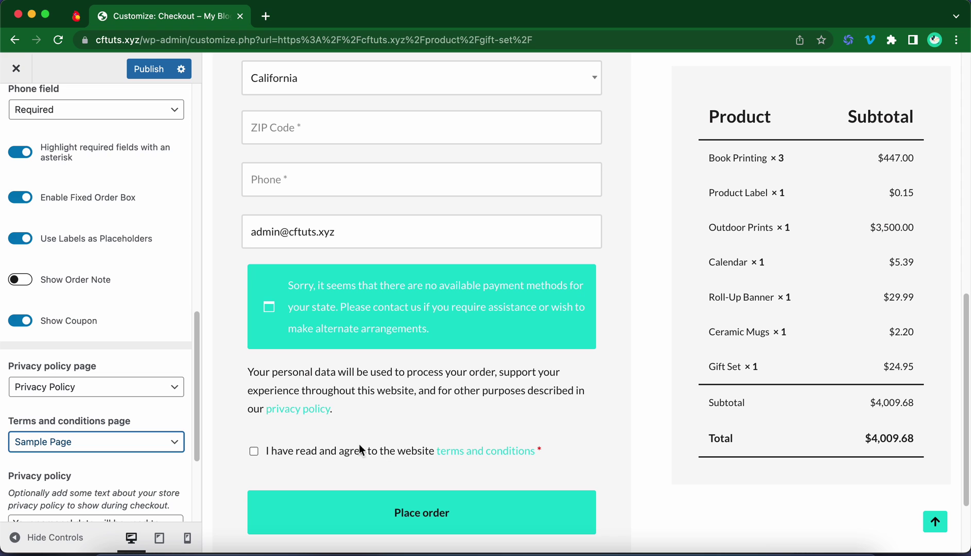
pyautogui.scroll(-5, 160, 435)
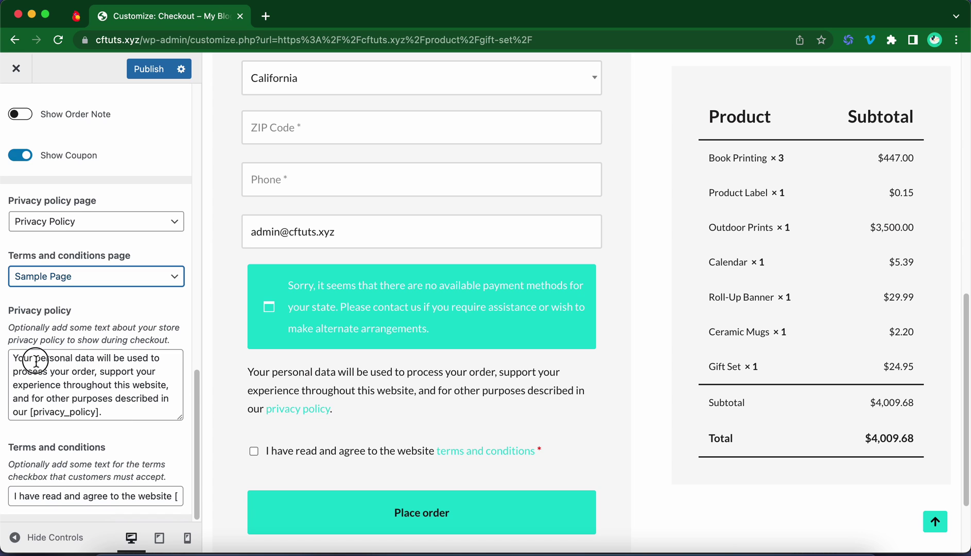
pyautogui.moveTo(34, 363); pyautogui.dragTo(3, 363)
pyautogui.press('BackSpace')
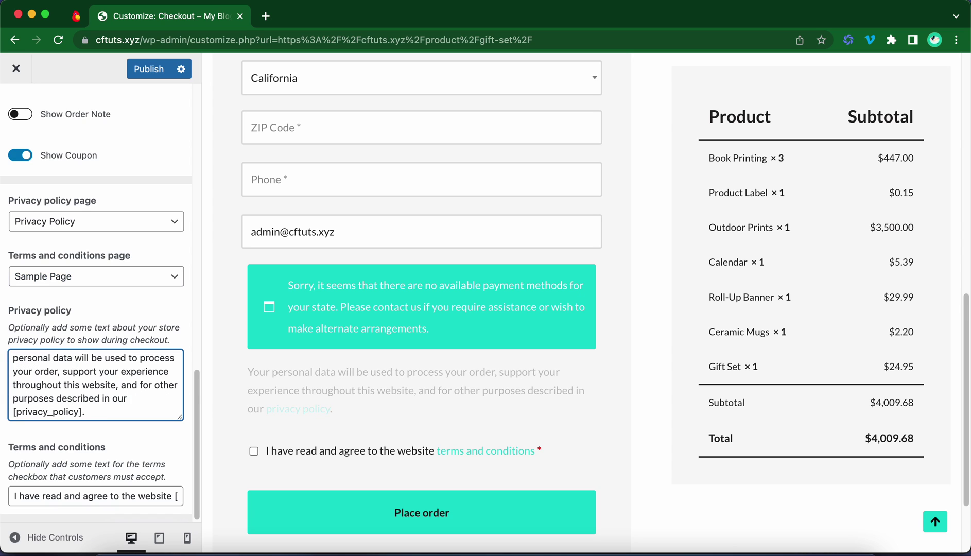
pyautogui.write('Your')
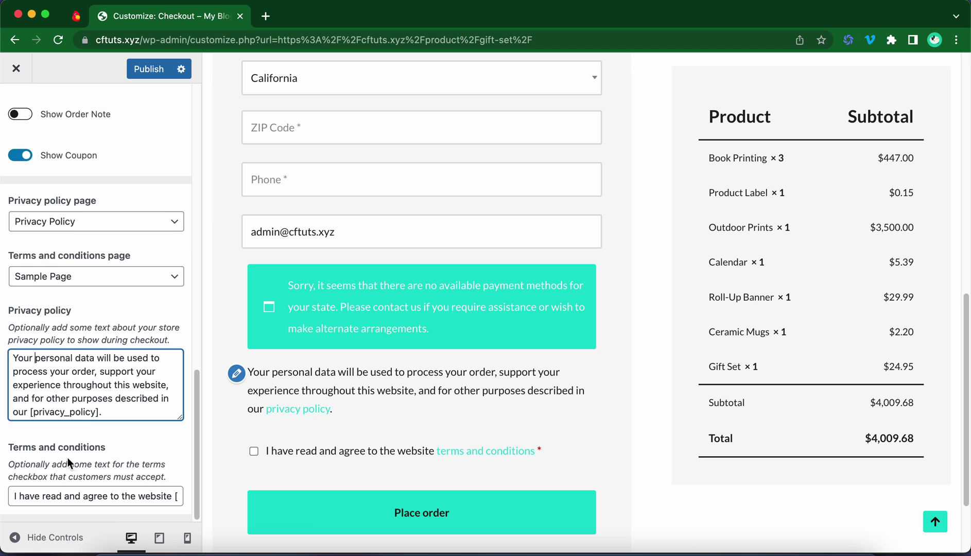
pyautogui.click(120, 497)
pyautogui.scroll(3, 144, 456)
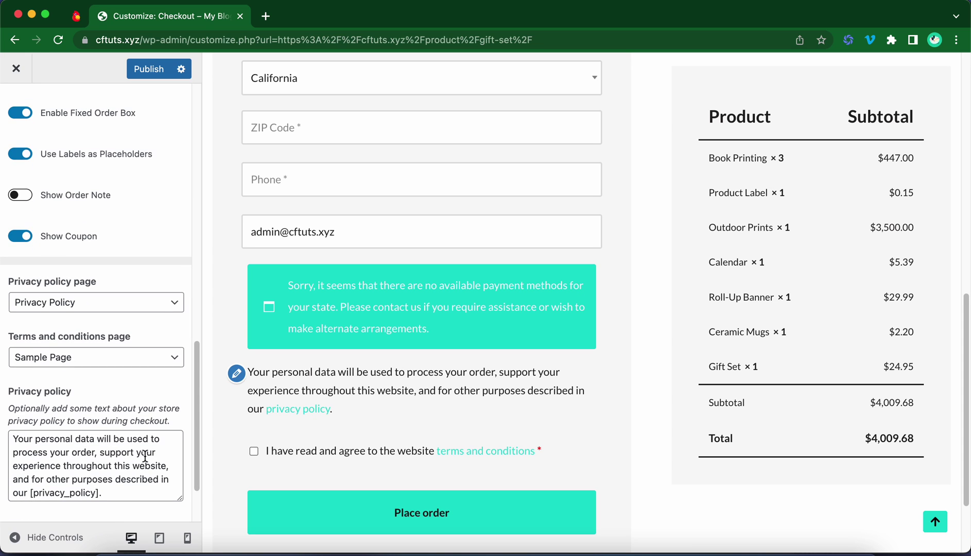
pyautogui.scroll(10, 503, 354)
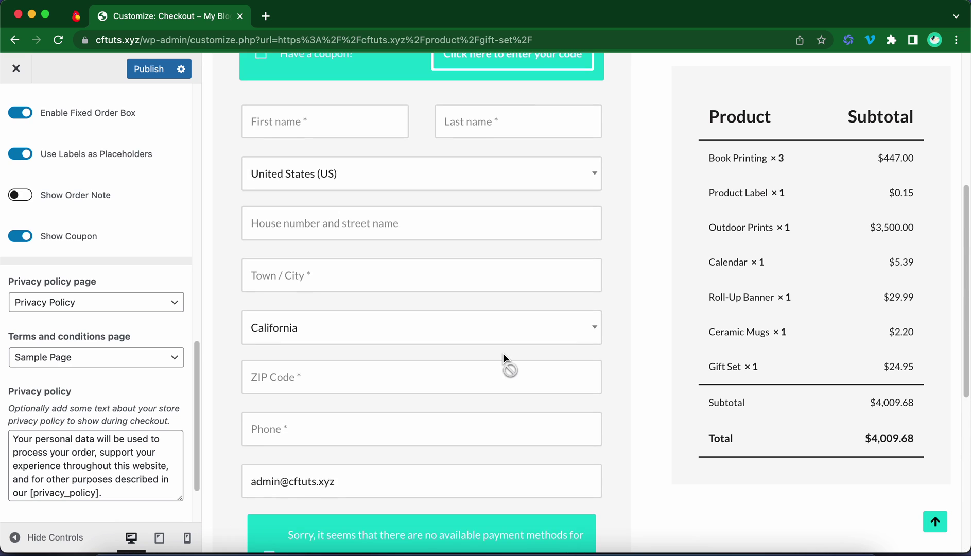
pyautogui.scroll(10, 180, 306)
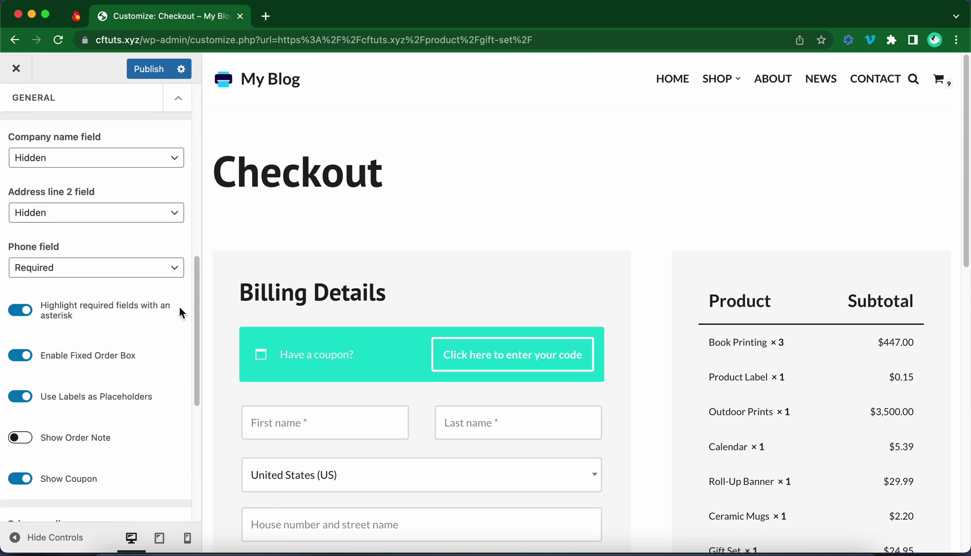
# - Publish the checkout changes, then open Cart Page settings and review the cart preview
pyautogui.click(157, 70)
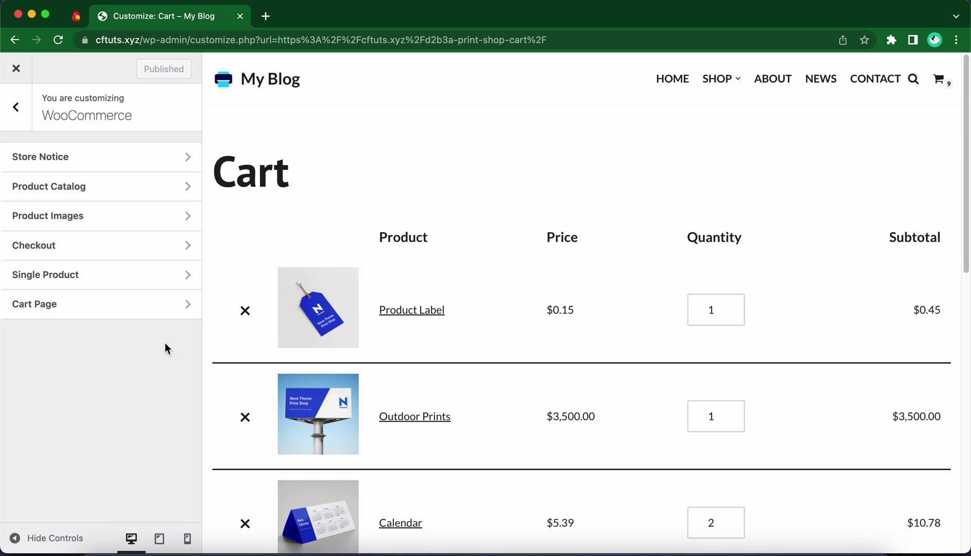
pyautogui.click(169, 310)
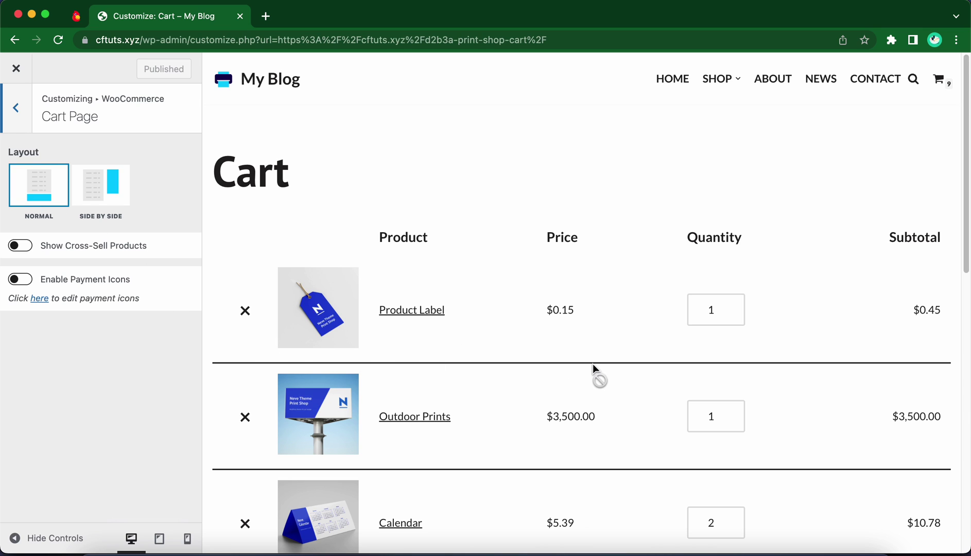
pyautogui.scroll(-10, 593, 364)
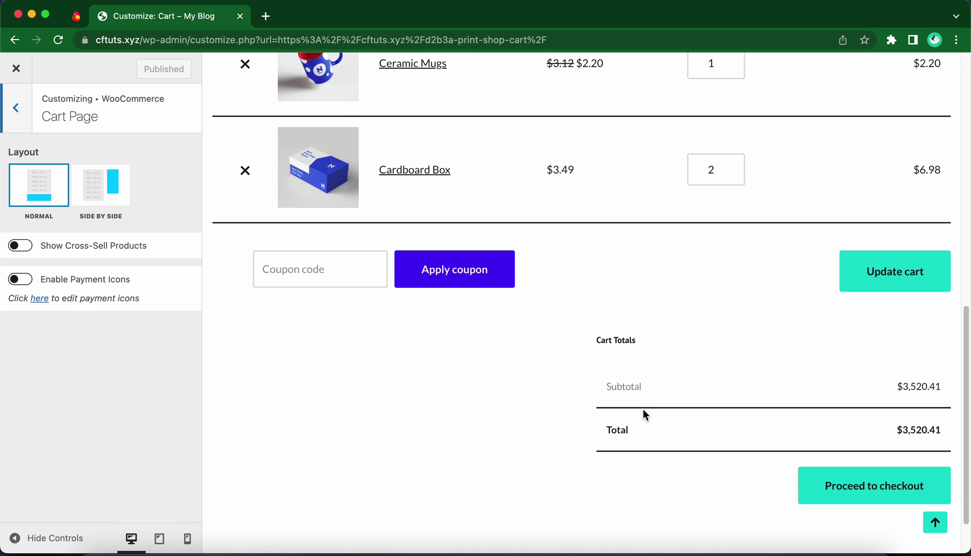
pyautogui.scroll(10, 642, 408)
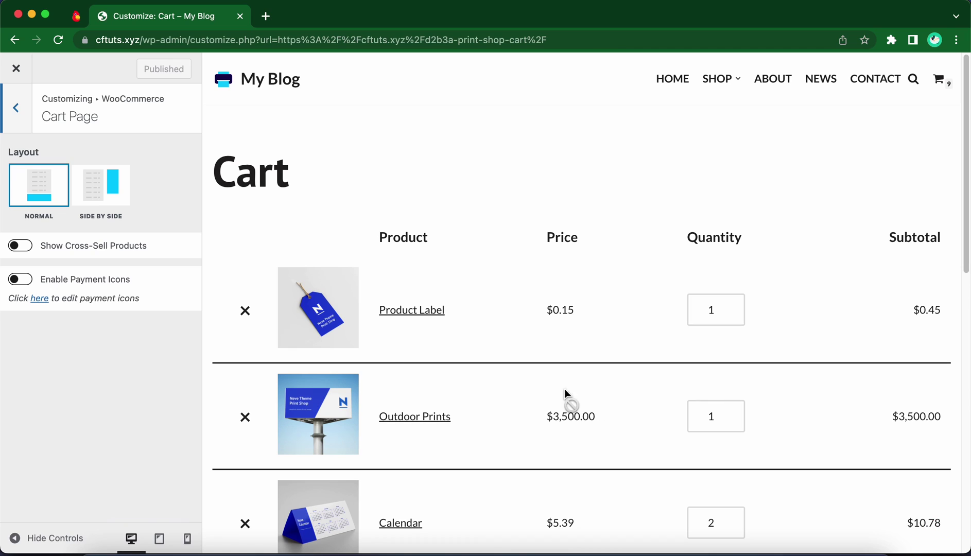
# - Turn on Show Cross-Sell Products and Enable Payment Icons for the cart page
pyautogui.click(18, 249)
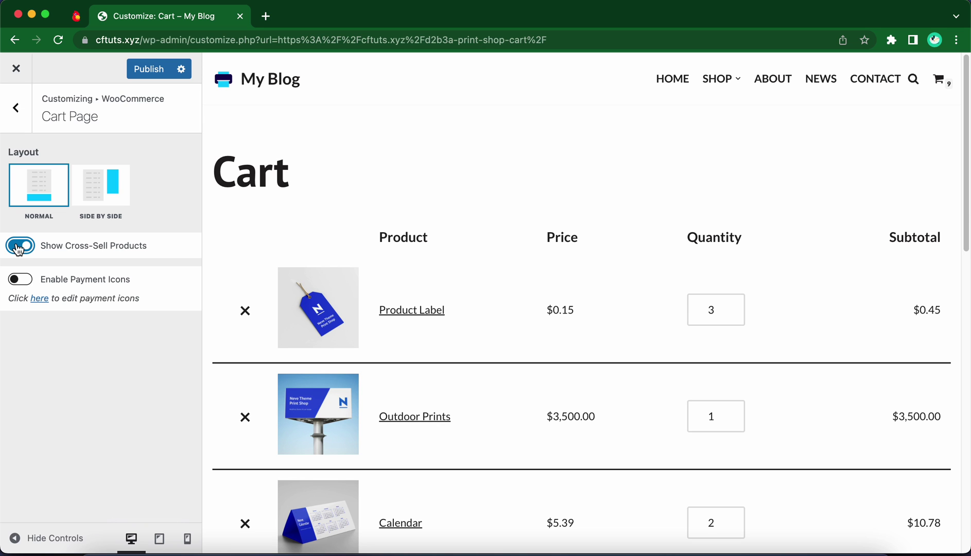
pyautogui.scroll(-12, 528, 307)
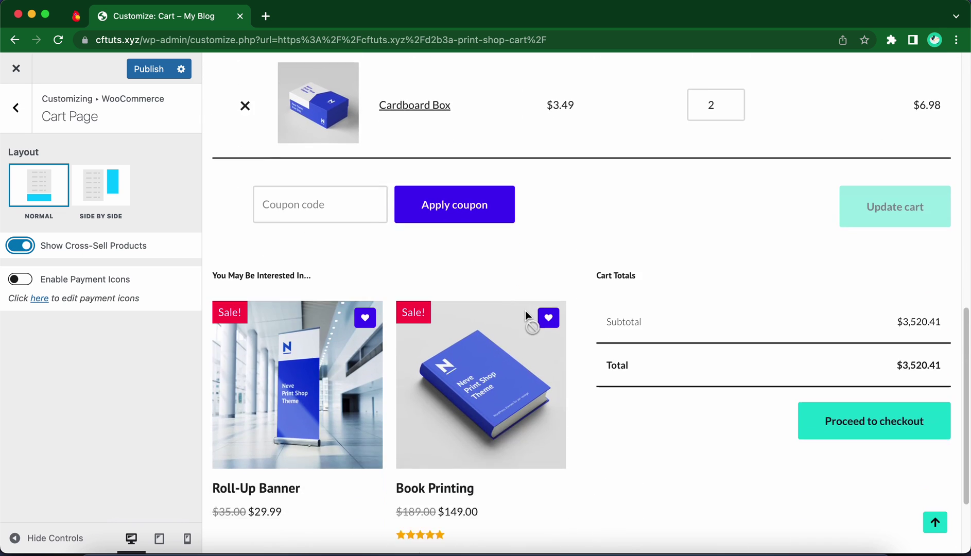
pyautogui.scroll(-2, 525, 311)
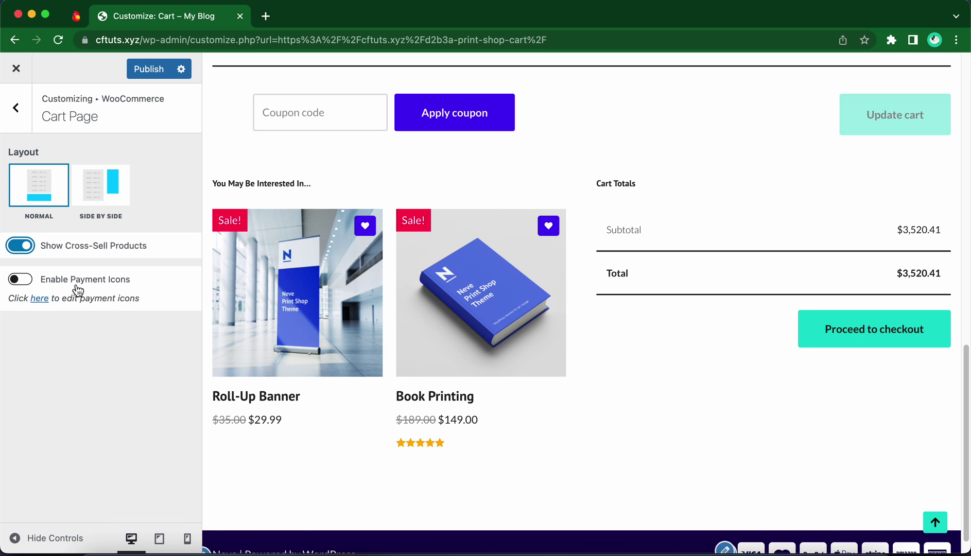
pyautogui.click(19, 281)
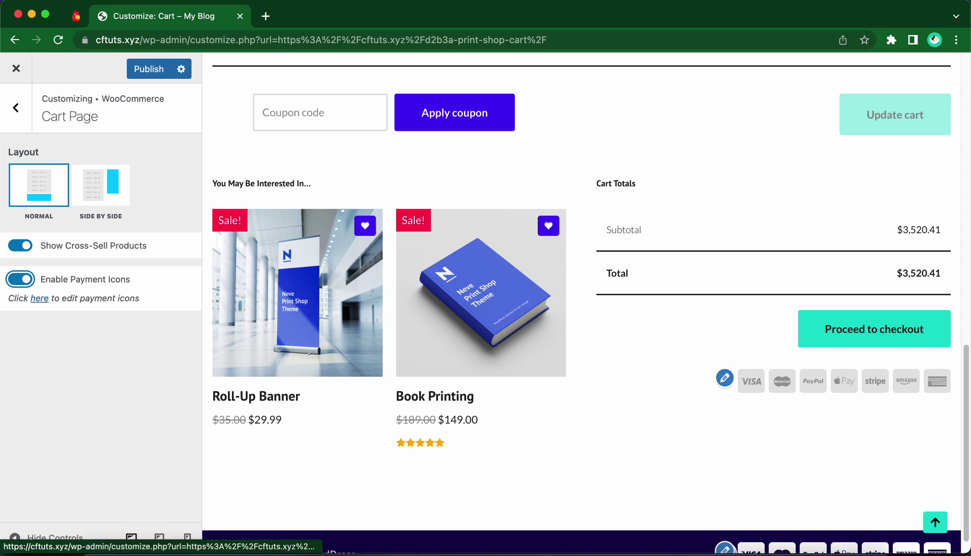
# - Hide the American Express payment icon and move Amazon to third, after Visa and Mastercard
pyautogui.click(724, 379)
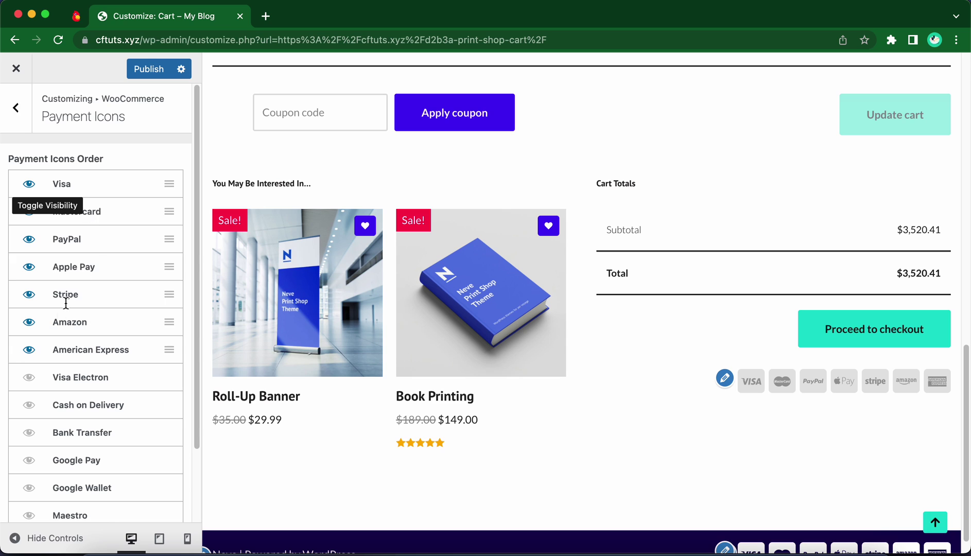
pyautogui.click(30, 351)
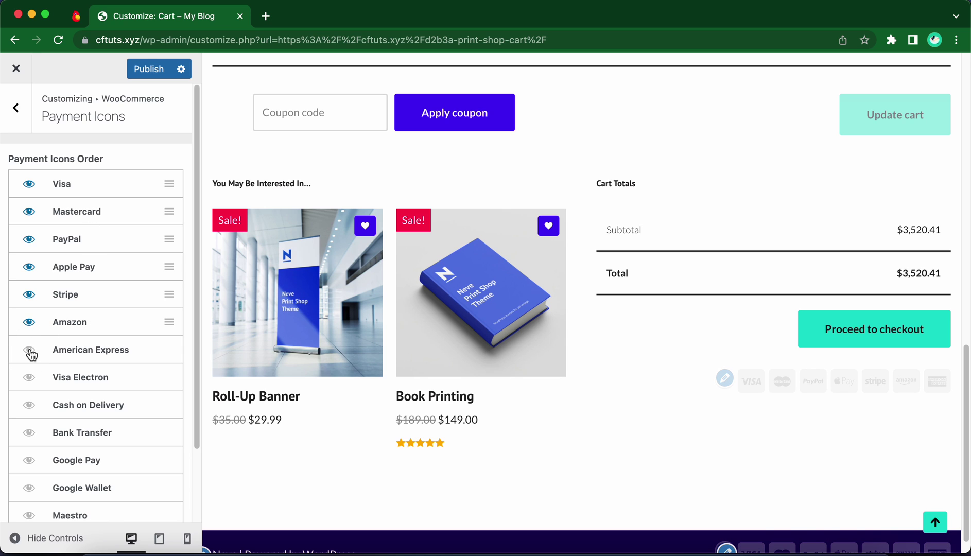
pyautogui.click(29, 407)
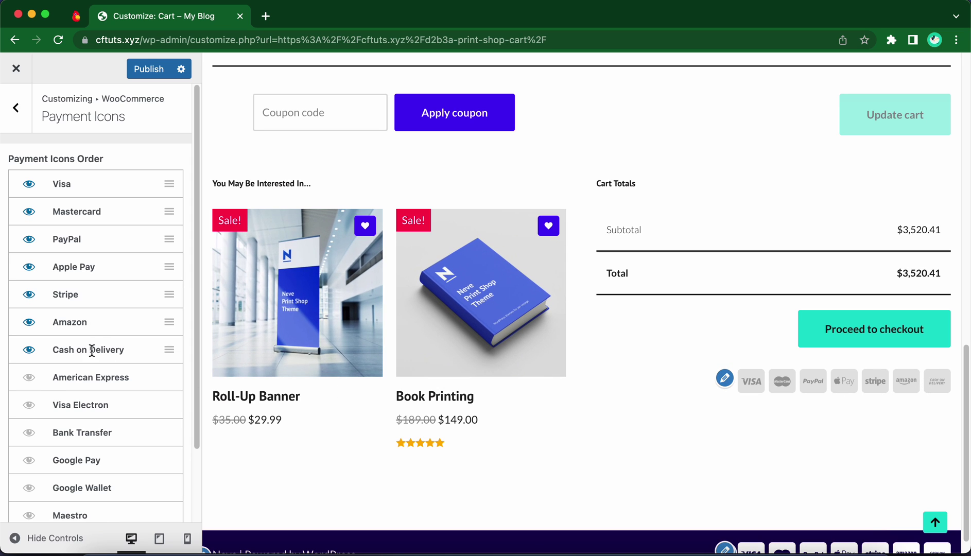
pyautogui.click(29, 349)
pyautogui.moveTo(170, 322); pyautogui.dragTo(174, 255)
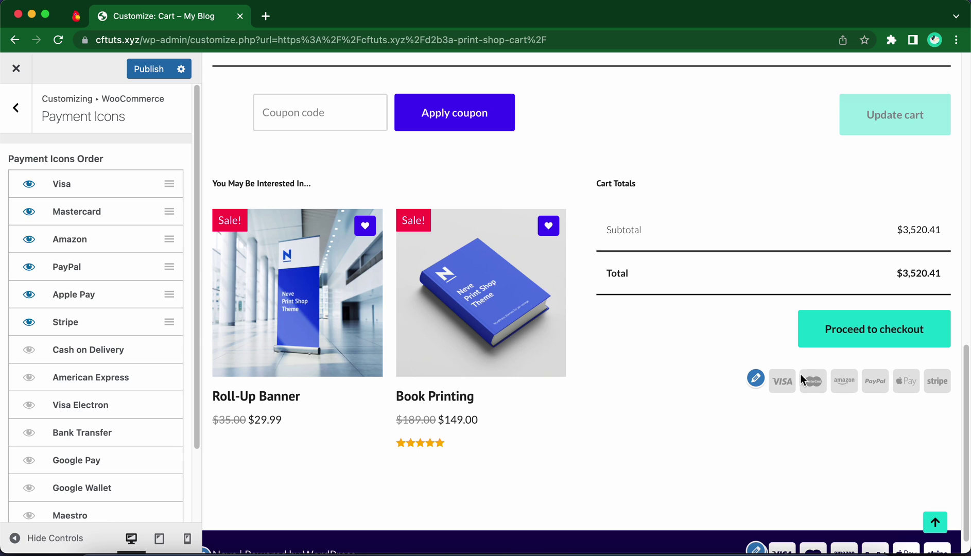
pyautogui.scroll(-1, 653, 363)
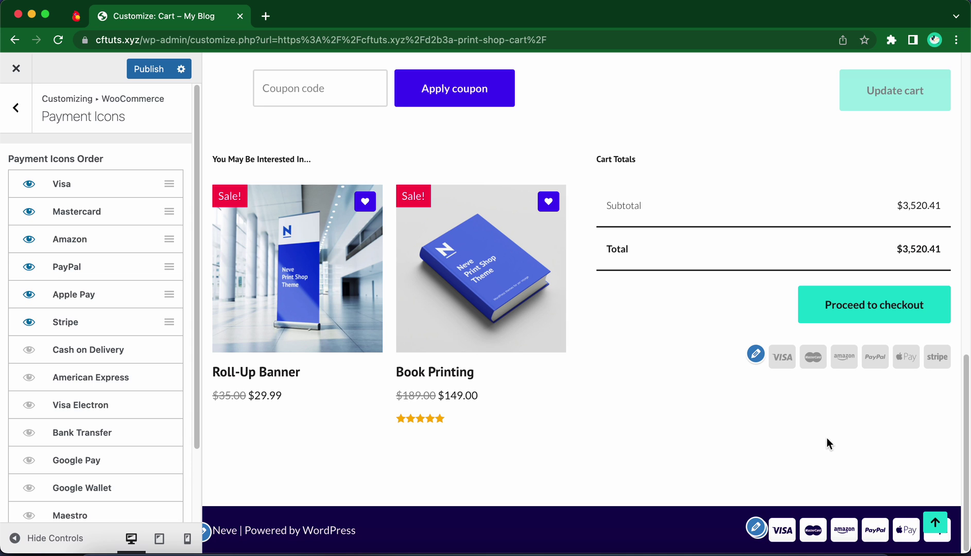
# - Switch the Cart Page layout to Side by Side
pyautogui.click(24, 120)
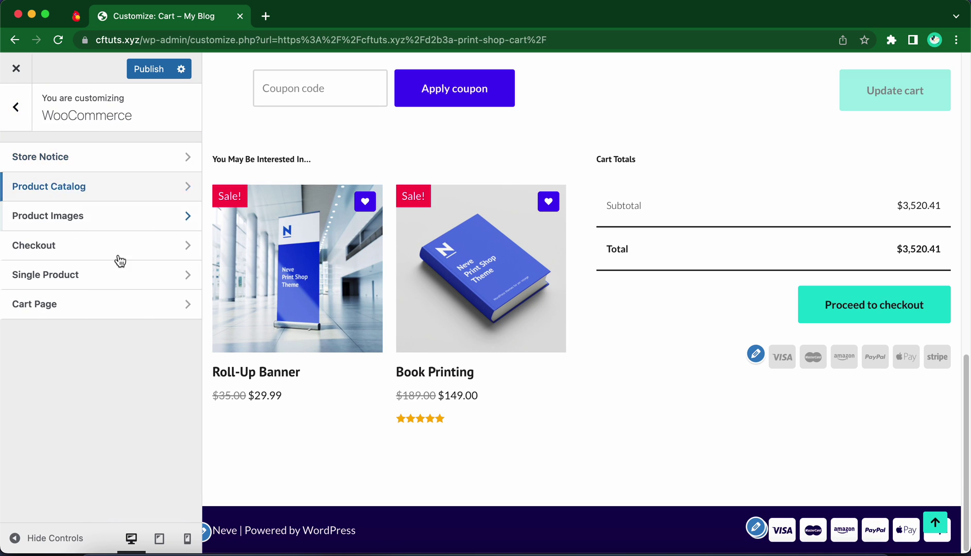
pyautogui.click(129, 306)
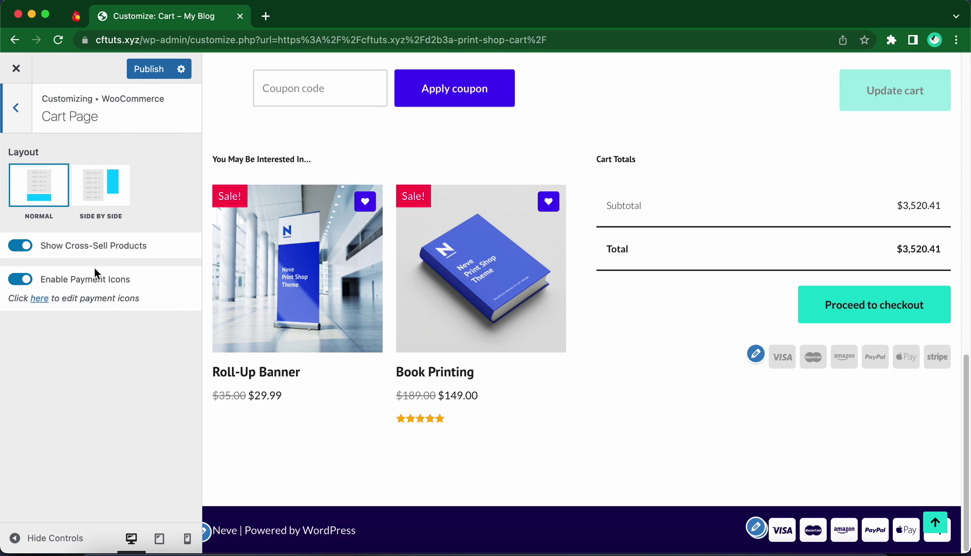
pyautogui.click(108, 201)
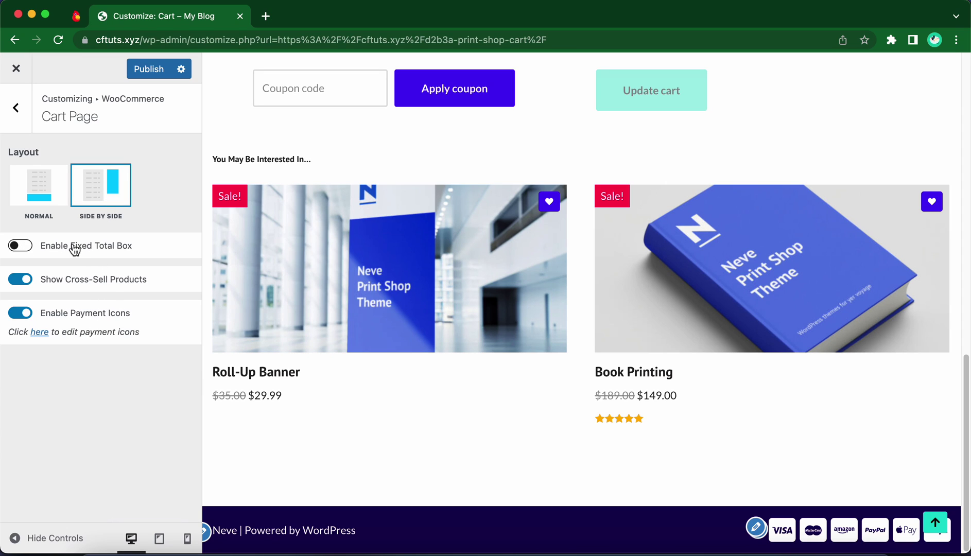
# - Turn on Enable Fixed Total Box so the cart totals stay pinned while scrolling
pyautogui.scroll(15, 531, 272)
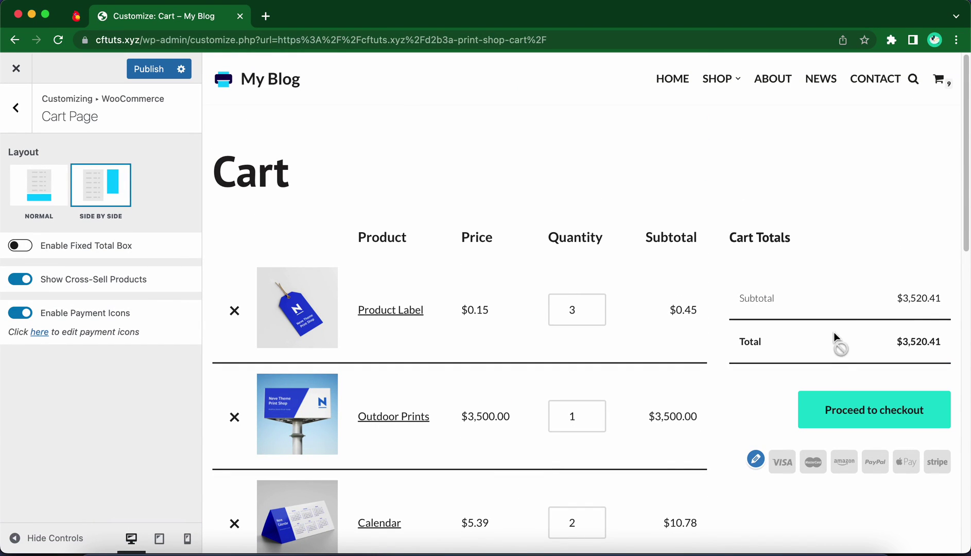
pyautogui.scroll(-9, 699, 309)
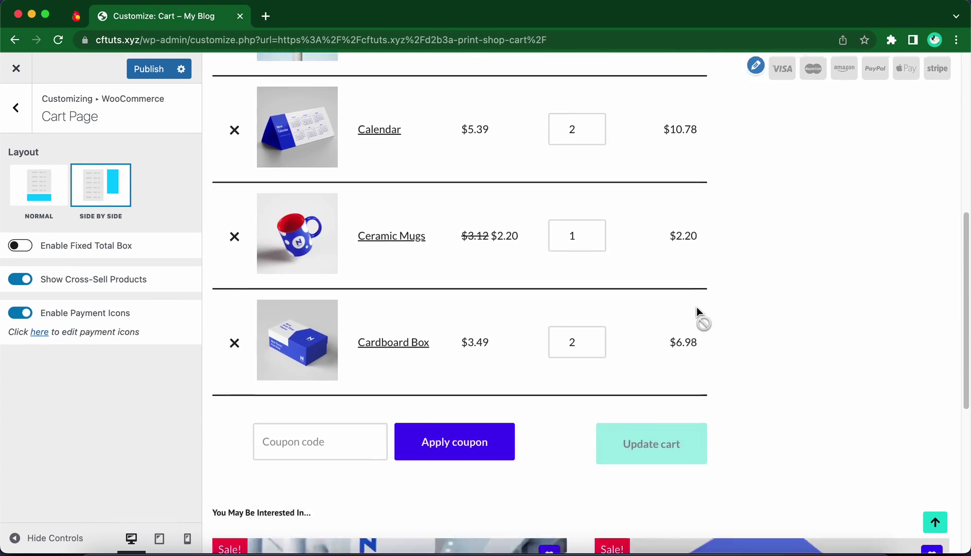
pyautogui.scroll(9, 697, 306)
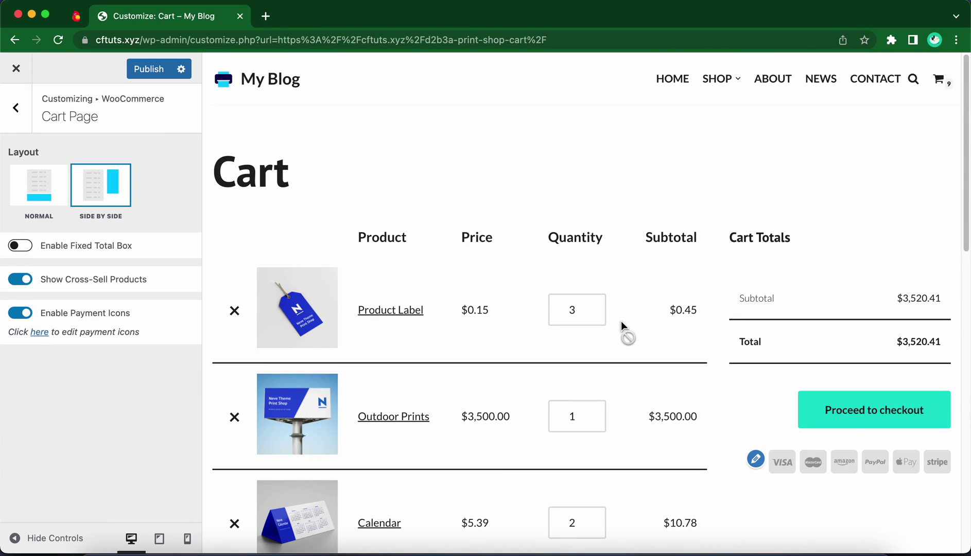
pyautogui.click(19, 247)
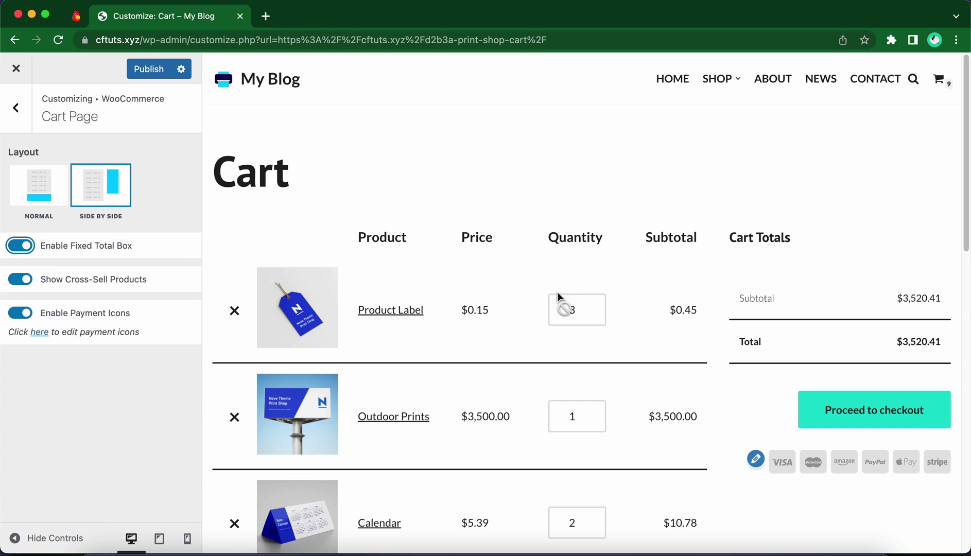
pyautogui.scroll(-10, 571, 293)
pyautogui.scroll(-5, 607, 293)
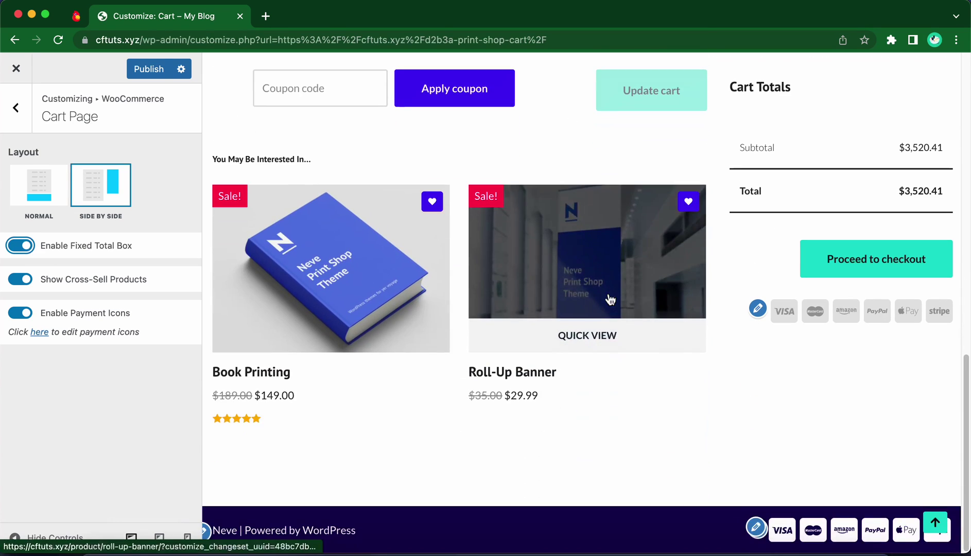
pyautogui.scroll(15, 606, 292)
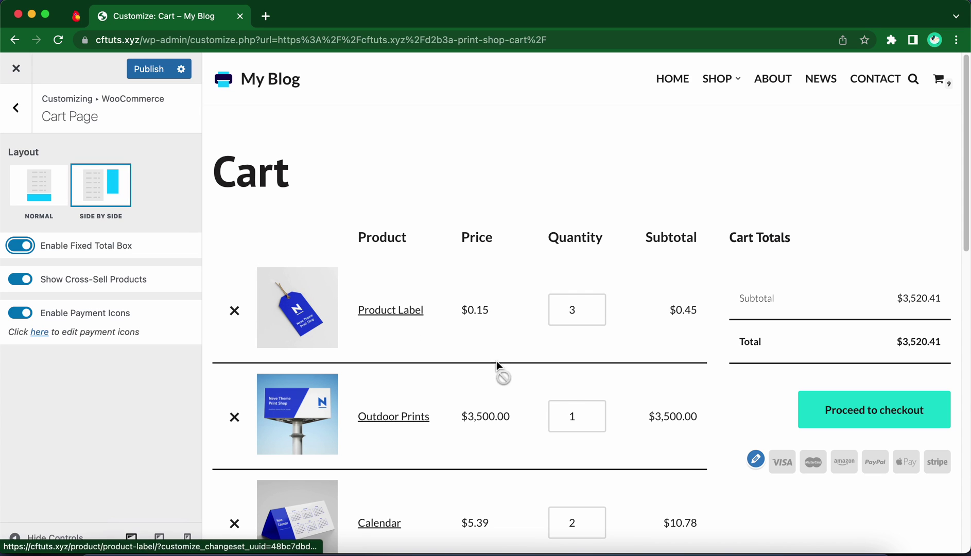
# - Publish the changes and review the live cart with totals beside the products
pyautogui.click(165, 72)
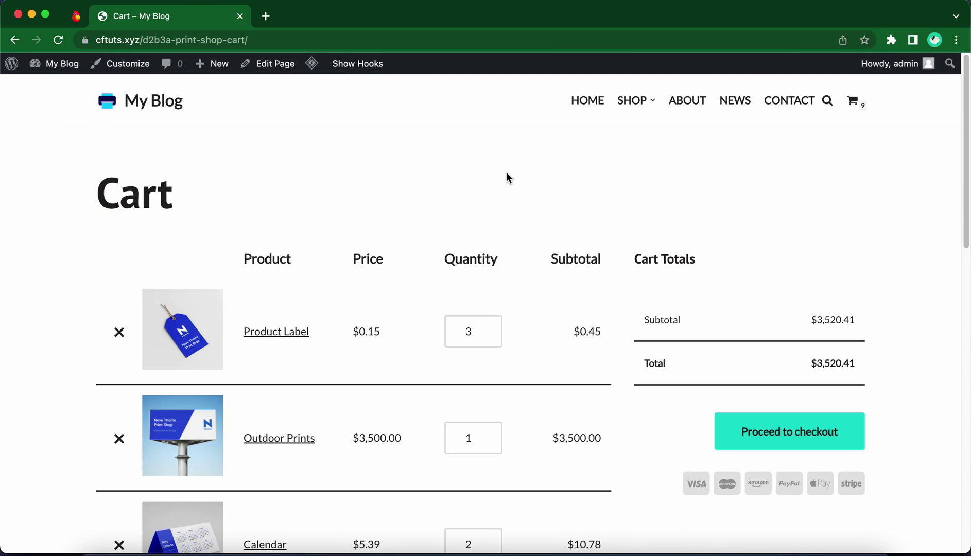
pyautogui.scroll(-10, 506, 175)
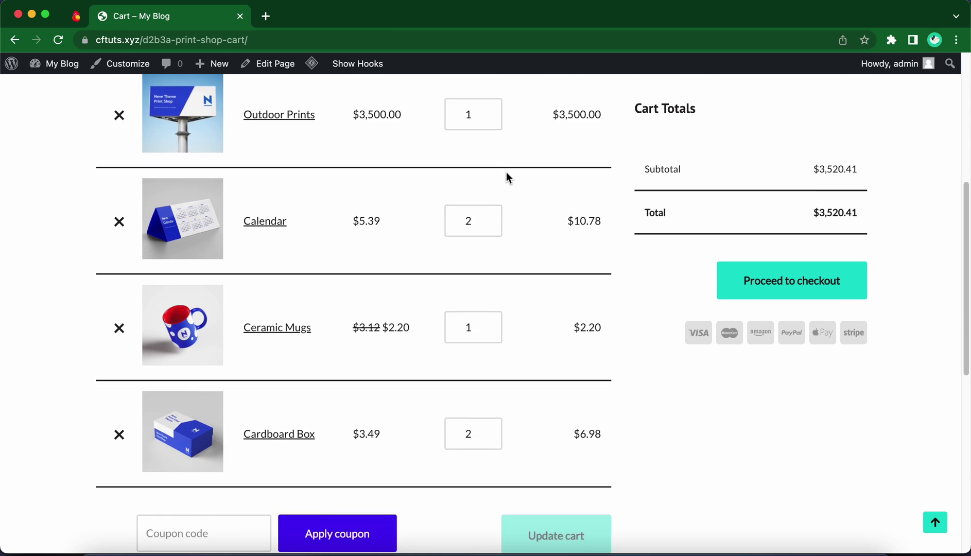
pyautogui.scroll(-3, 508, 177)
pyautogui.scroll(-3, 508, 176)
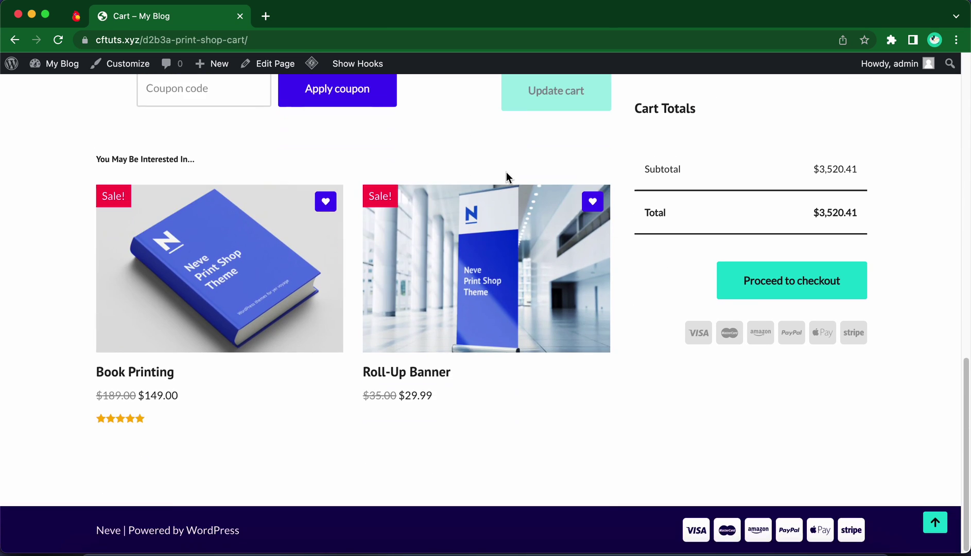
pyautogui.scroll(5, 507, 176)
pyautogui.scroll(10, 506, 173)
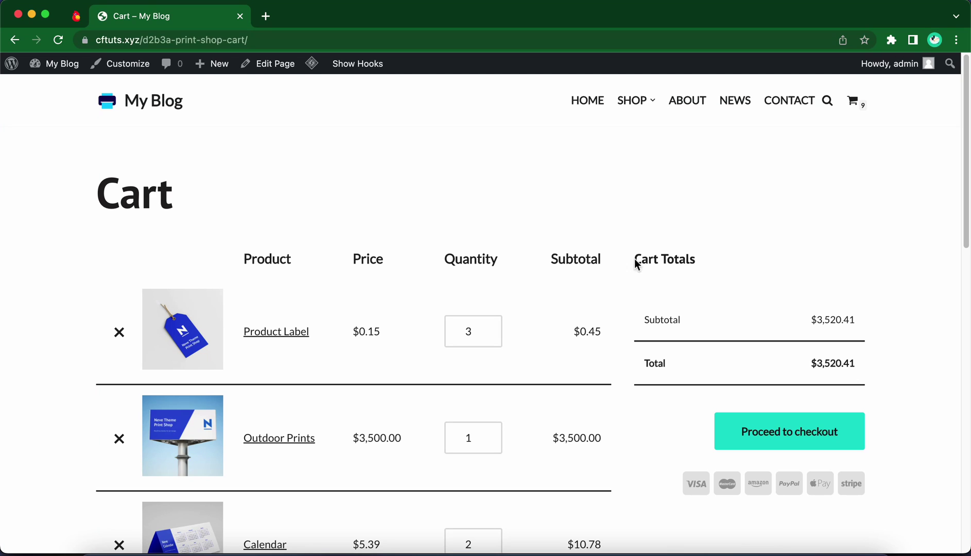
# - Proceed from the live cart to the Checkout page
pyautogui.click(747, 433)
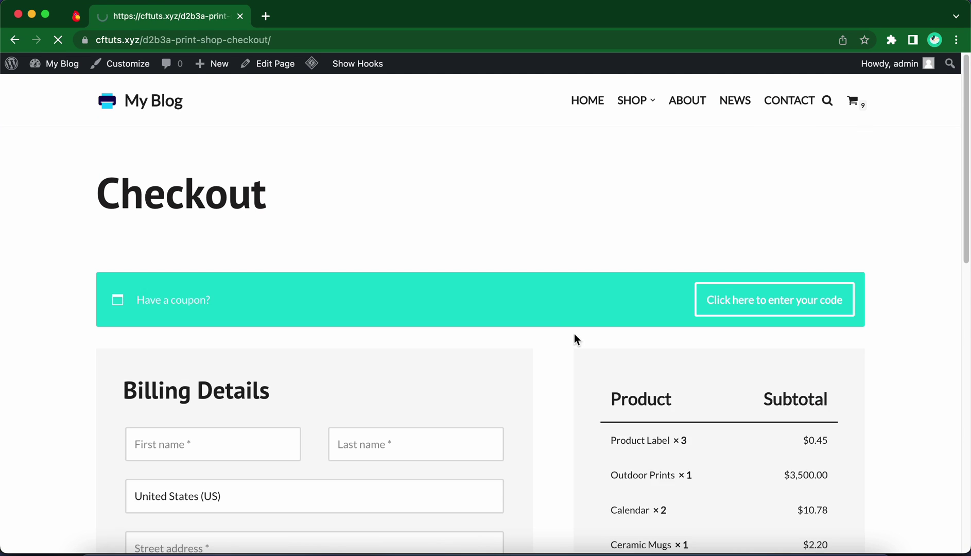
pyautogui.scroll(-4, 529, 309)
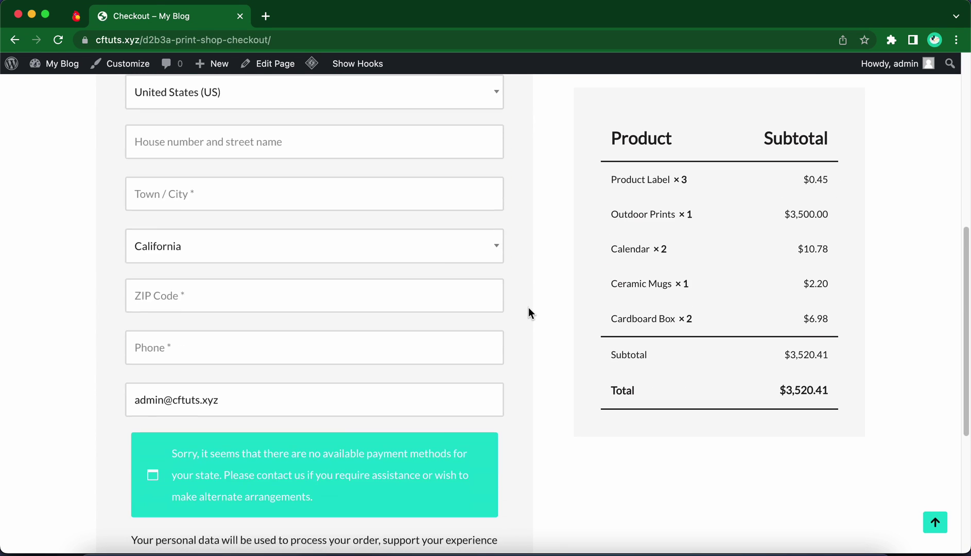
pyautogui.scroll(5, 529, 307)
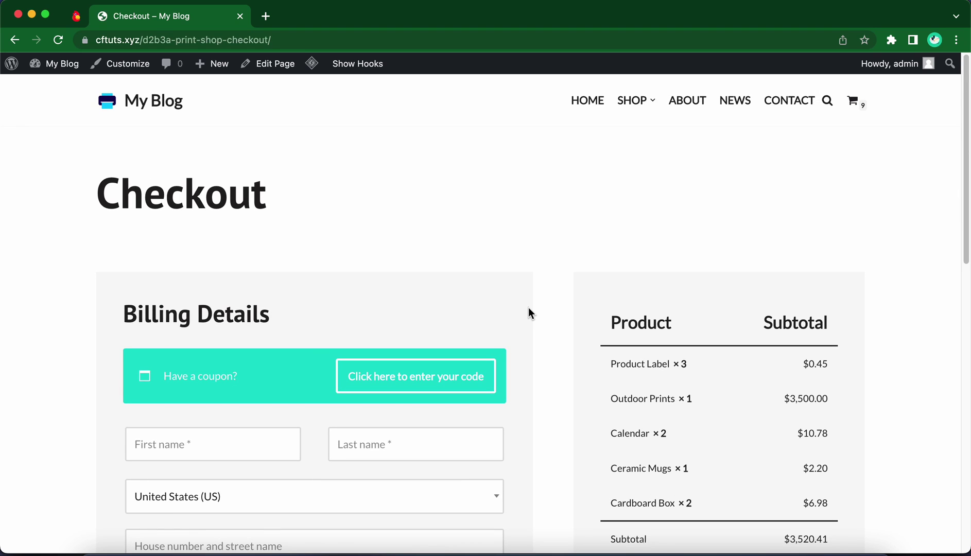